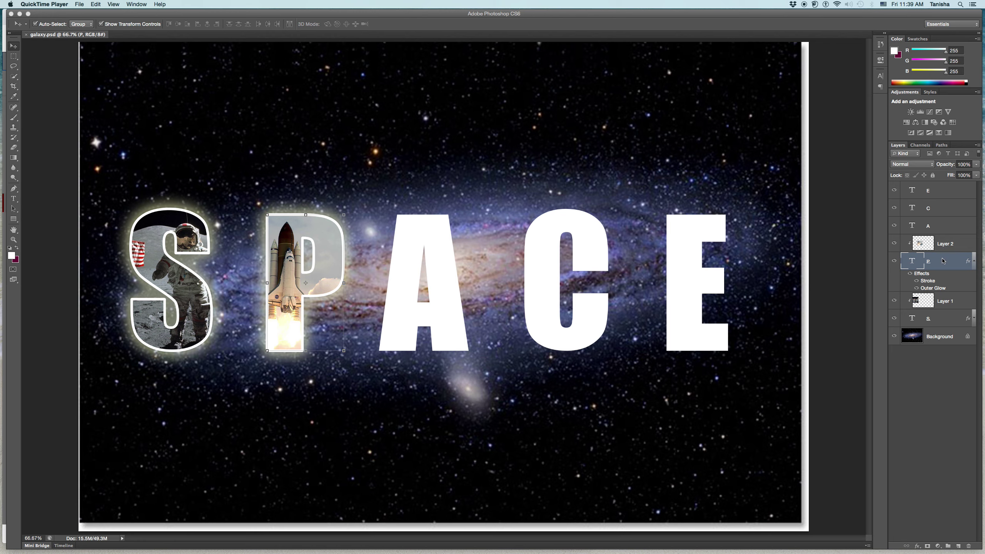
Select the letter A's text layer in galaxy.psd.
{"action": "left_click", "coordinate": [952, 233]}
{"action": "left_click", "coordinate": [950, 230]}
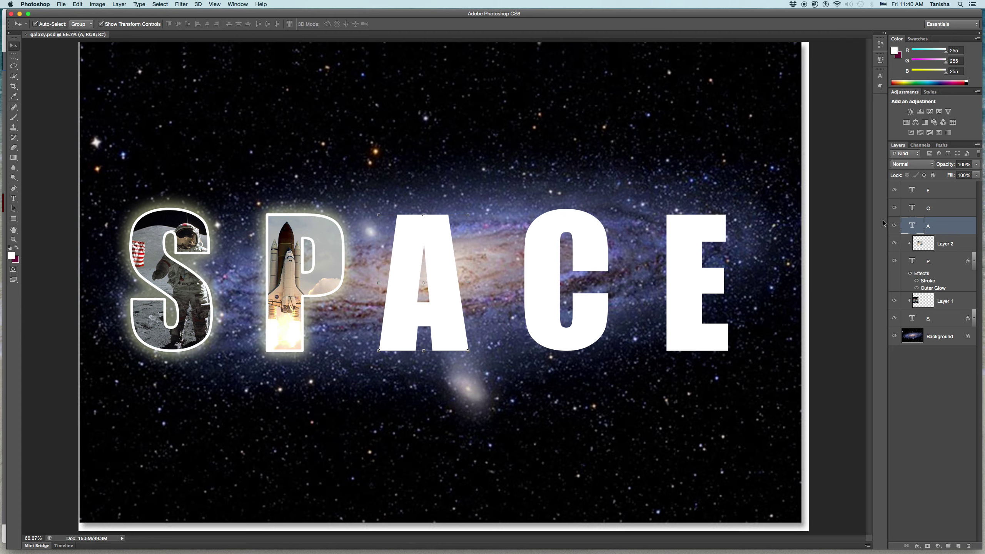
{"action": "left_click", "coordinate": [236, 4]}
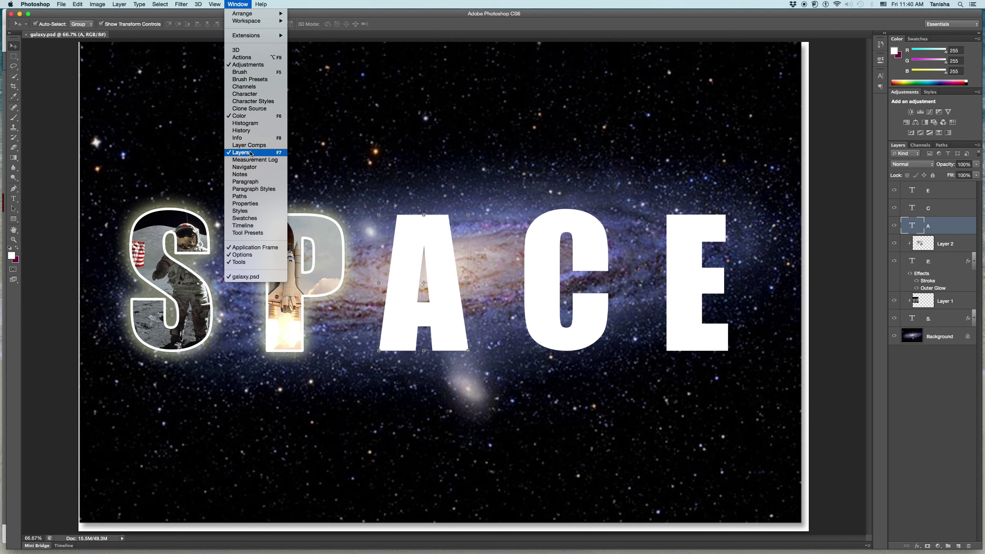
{"action": "left_click", "coordinate": [917, 154]}
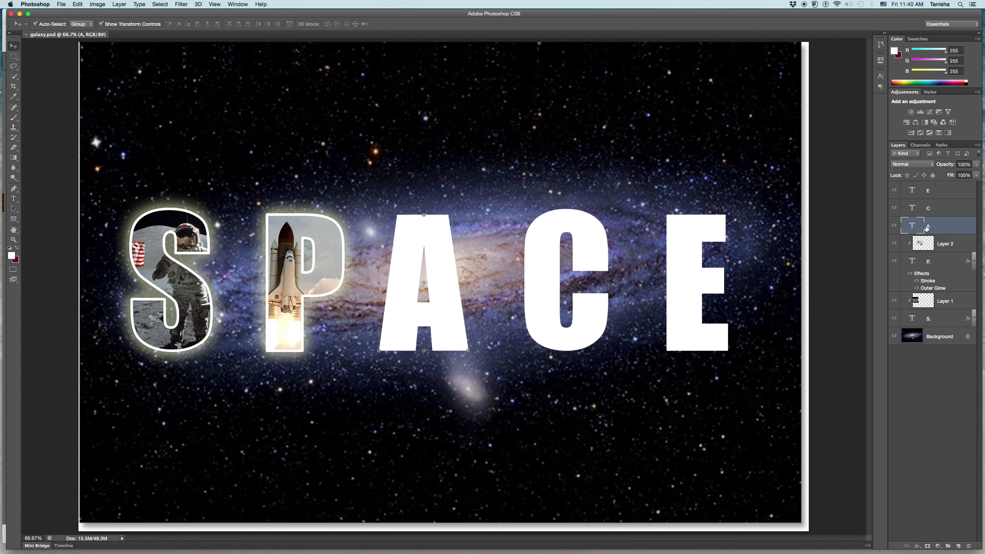
Open the image Aliens.jpg from the Clipping Masks folder, showing the files as thumbnails.
{"action": "left_click", "coordinate": [61, 4]}
{"action": "left_click", "coordinate": [70, 23]}
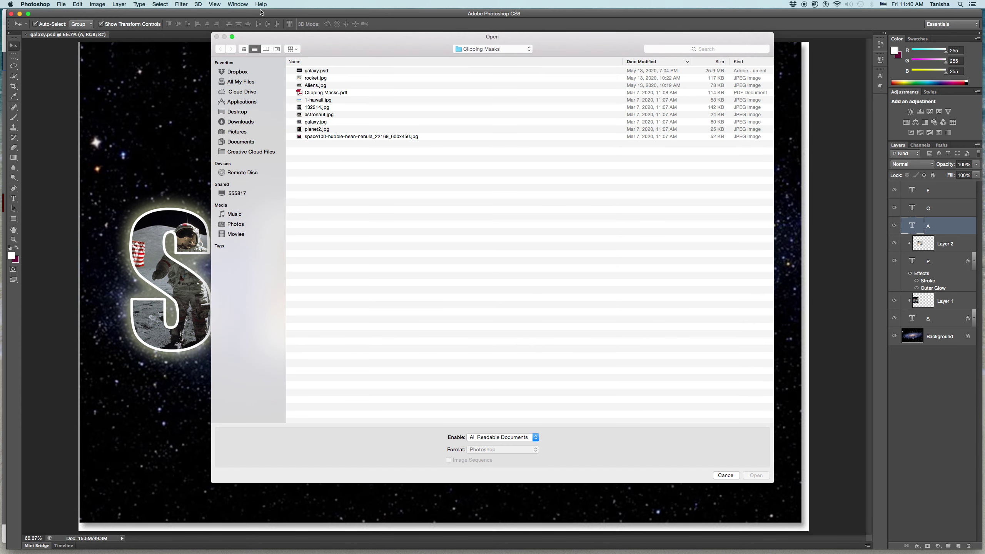
{"action": "left_click", "coordinate": [315, 87]}
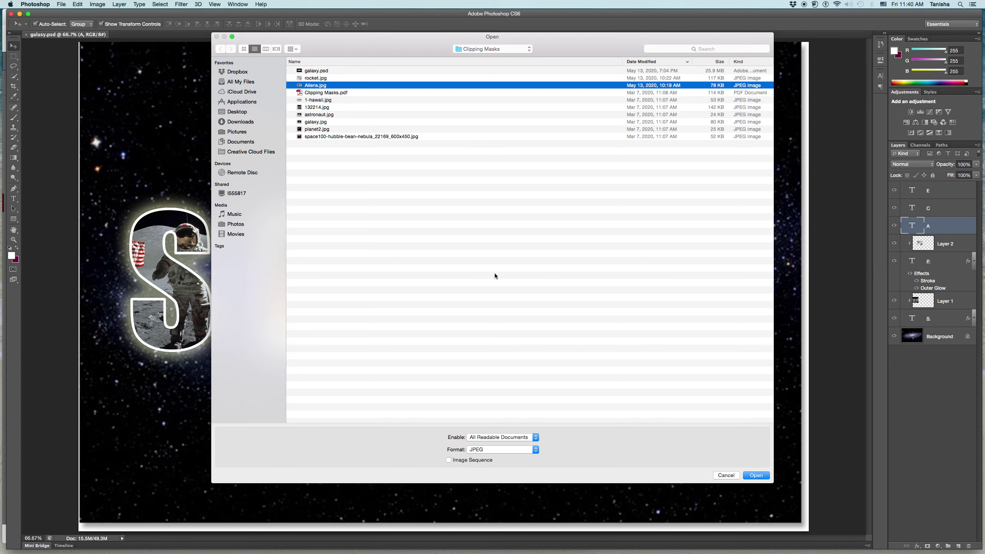
{"action": "left_click", "coordinate": [244, 49]}
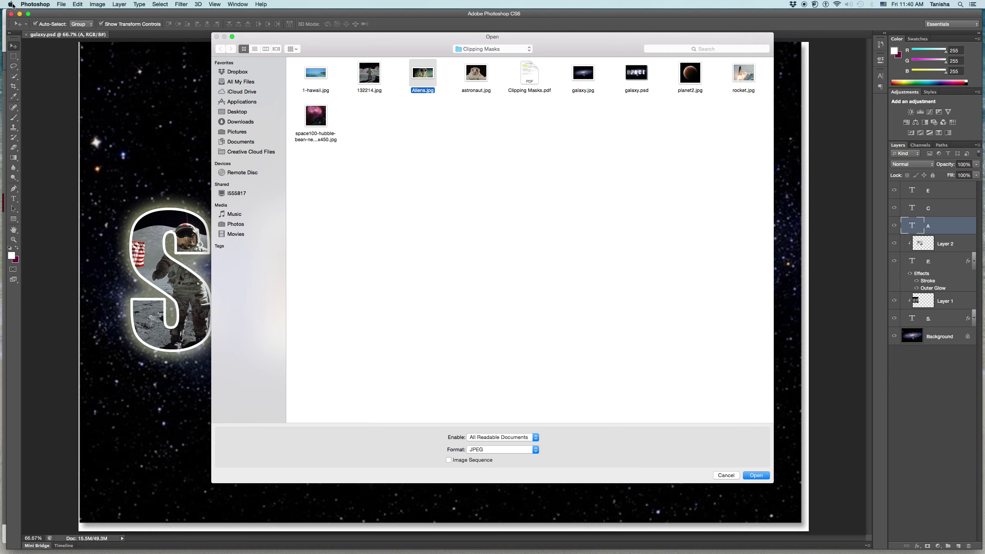
{"action": "left_click", "coordinate": [255, 49]}
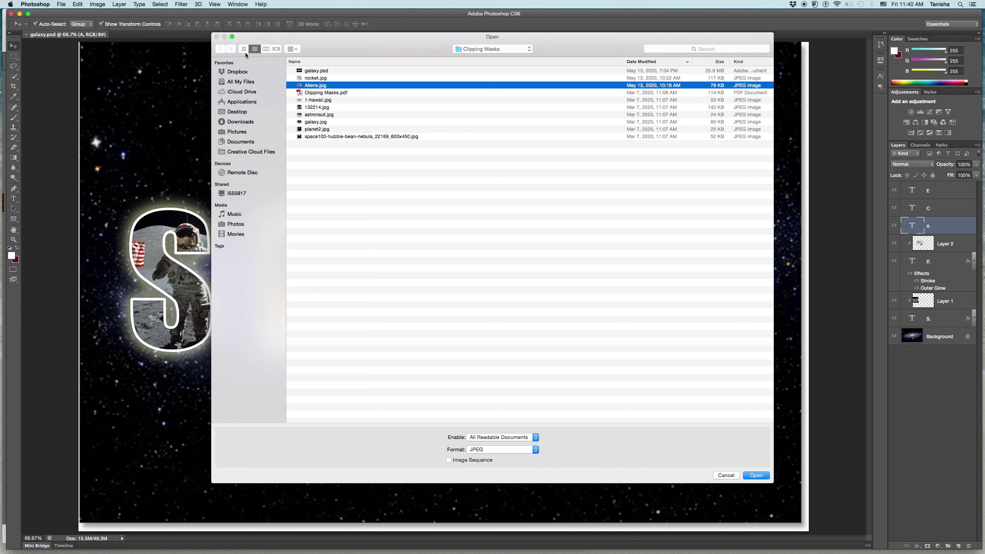
{"action": "left_click", "coordinate": [244, 50]}
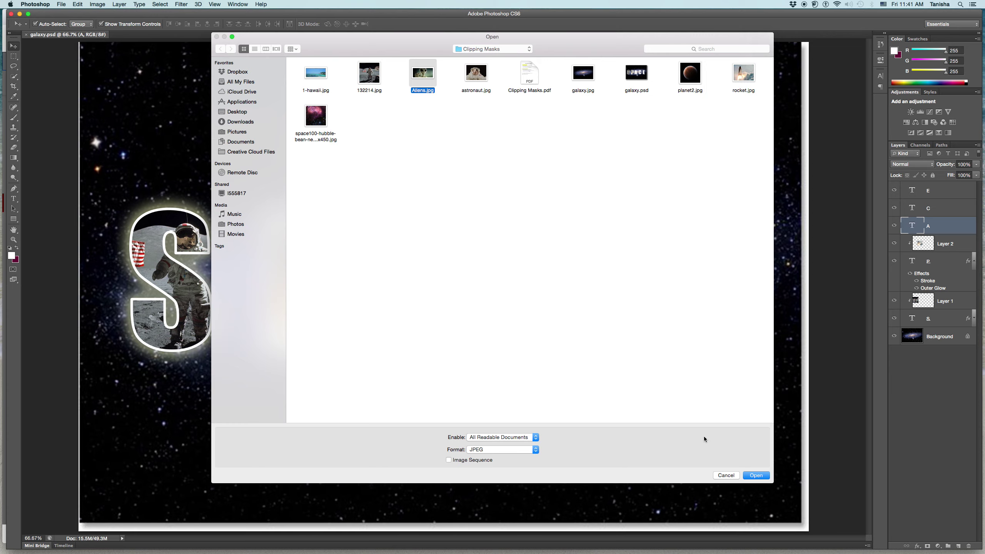
{"action": "key", "text": "Return"}
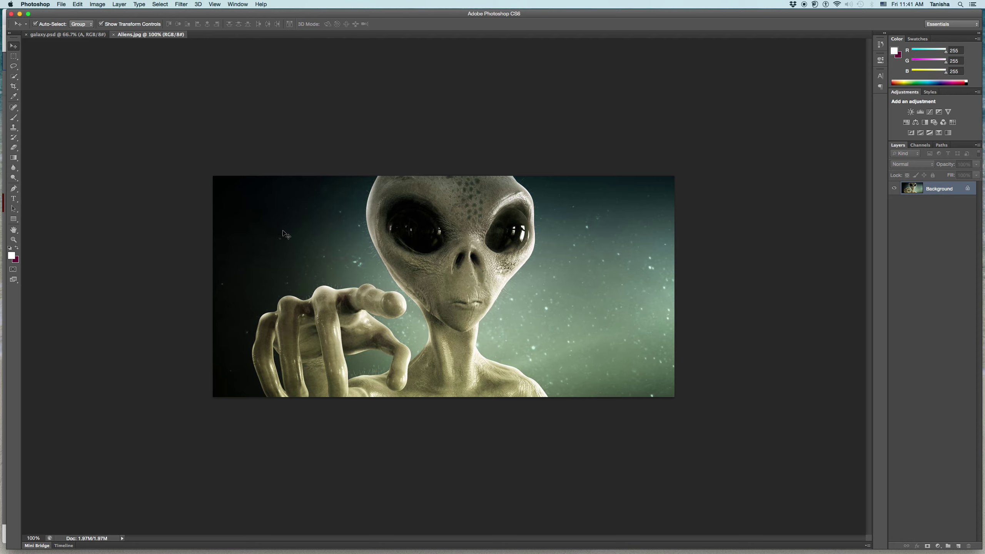
Bring the alien image into galaxy.psd, position it over the letter A and clip it to the A text layer.
{"action": "left_click_drag", "start_coordinate": [309, 258], "coordinate": [256, 276]}
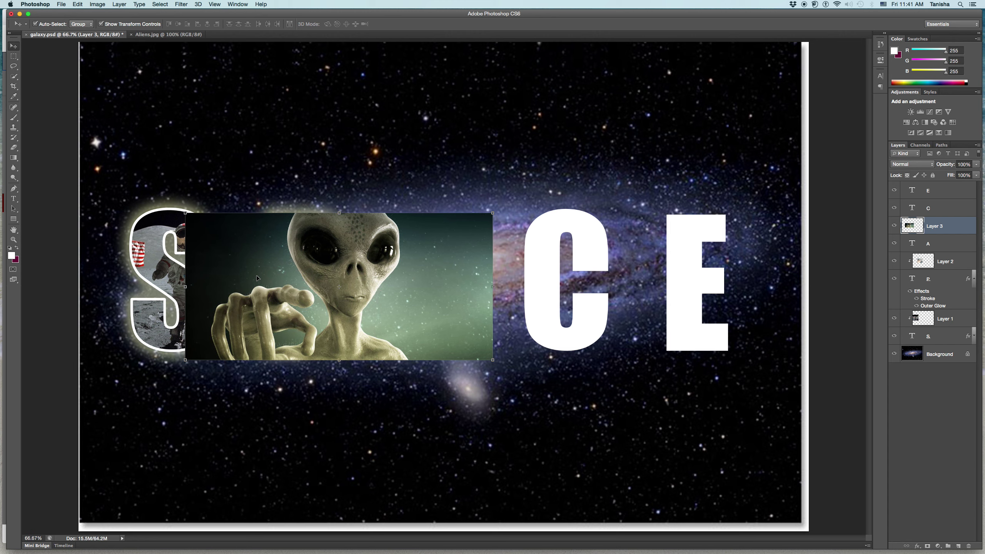
{"action": "left_click_drag", "start_coordinate": [343, 280], "coordinate": [413, 276]}
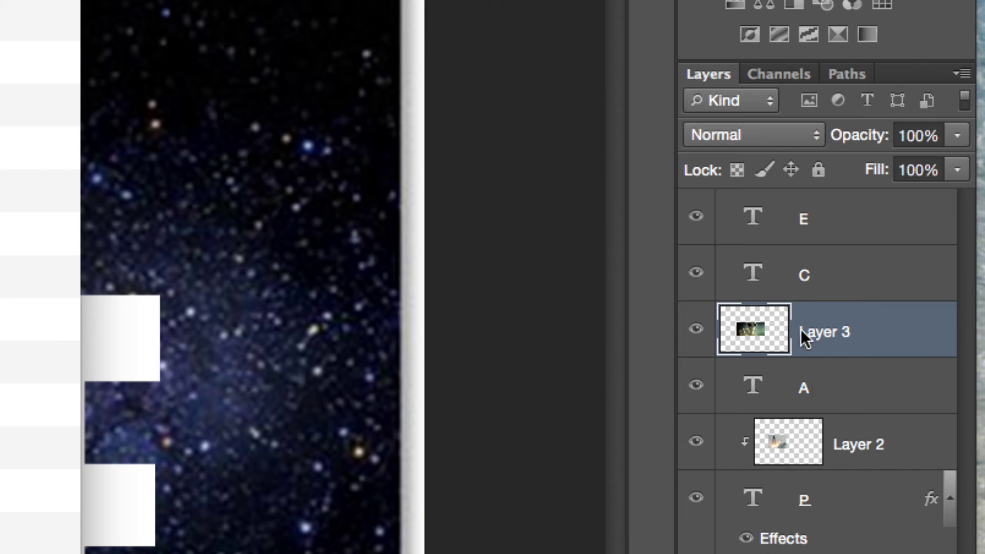
{"action": "right_click", "coordinate": [824, 331]}
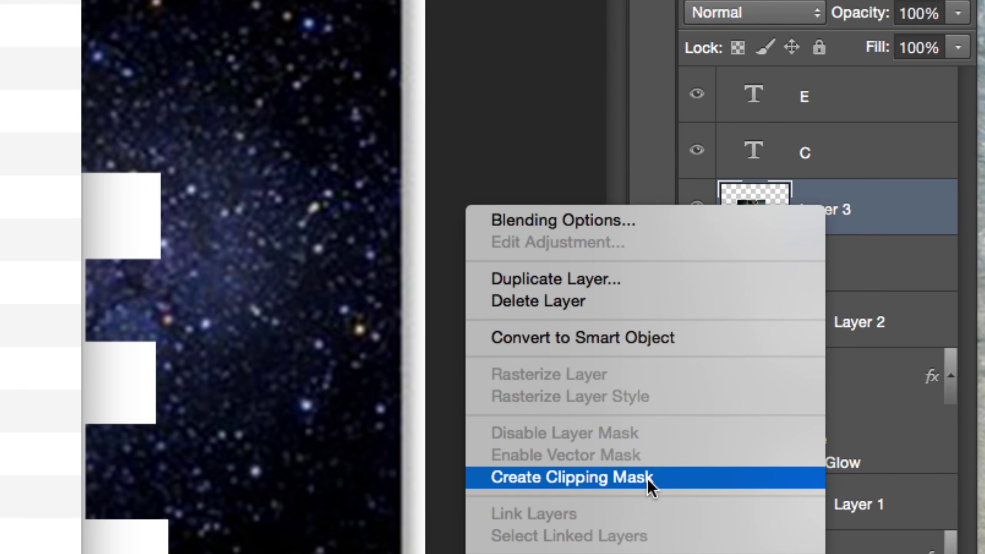
{"action": "left_click", "coordinate": [648, 479]}
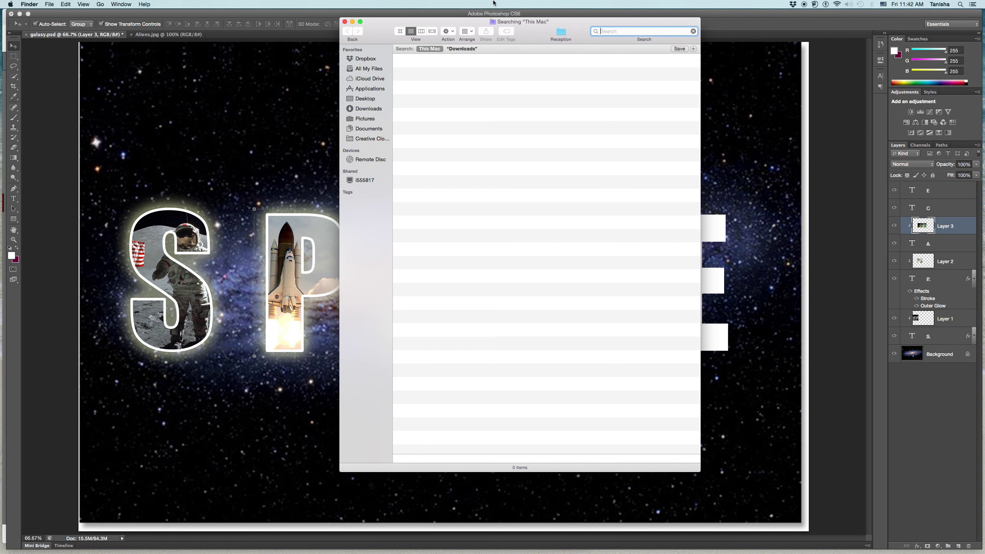
{"action": "left_click", "coordinate": [345, 22]}
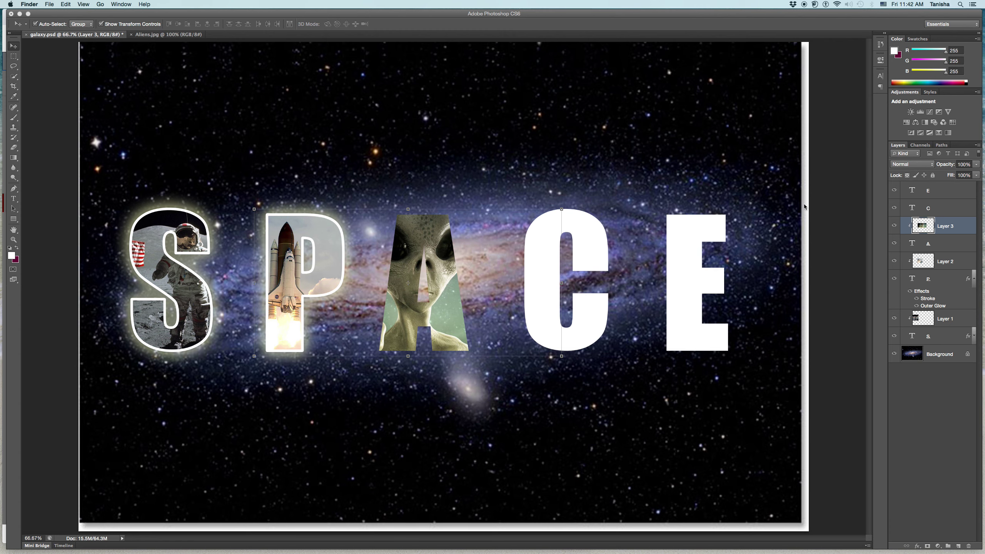
Release the alien layer's clipping mask and clip the image to the letter A again.
{"action": "left_click", "coordinate": [65, 4]}
{"action": "left_click", "coordinate": [66, 4]}
{"action": "left_click", "coordinate": [848, 324]}
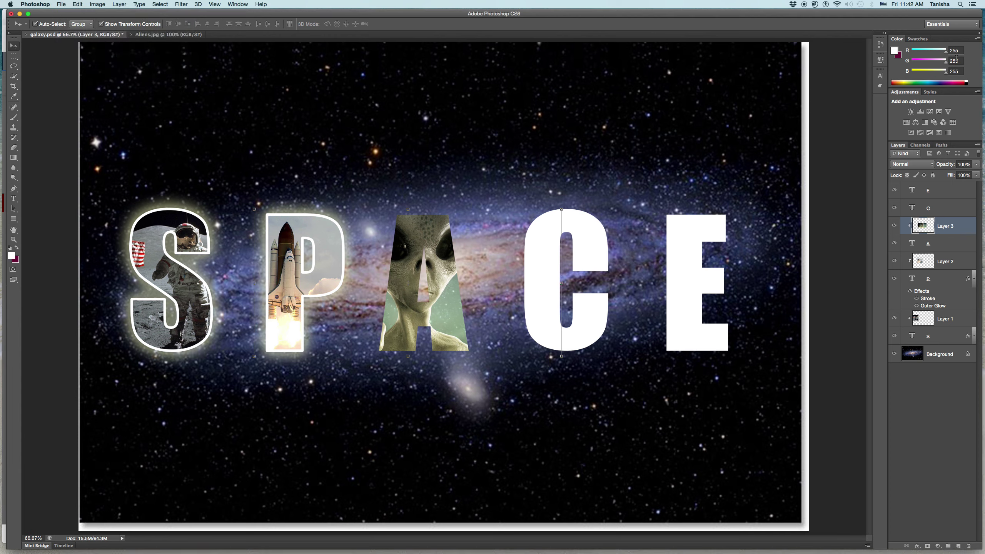
{"action": "right_click", "coordinate": [947, 228]}
{"action": "left_click", "coordinate": [869, 308]}
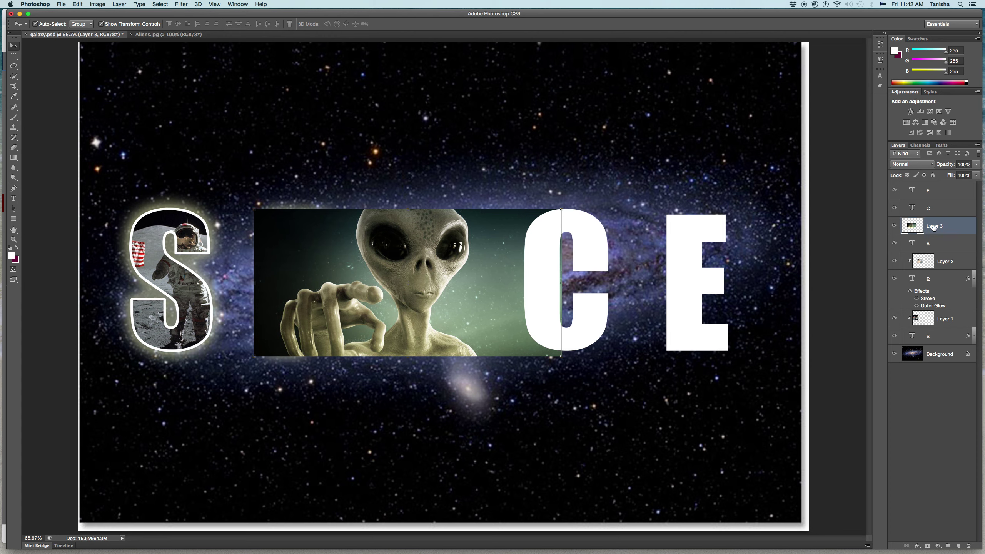
{"action": "right_click", "coordinate": [945, 228]}
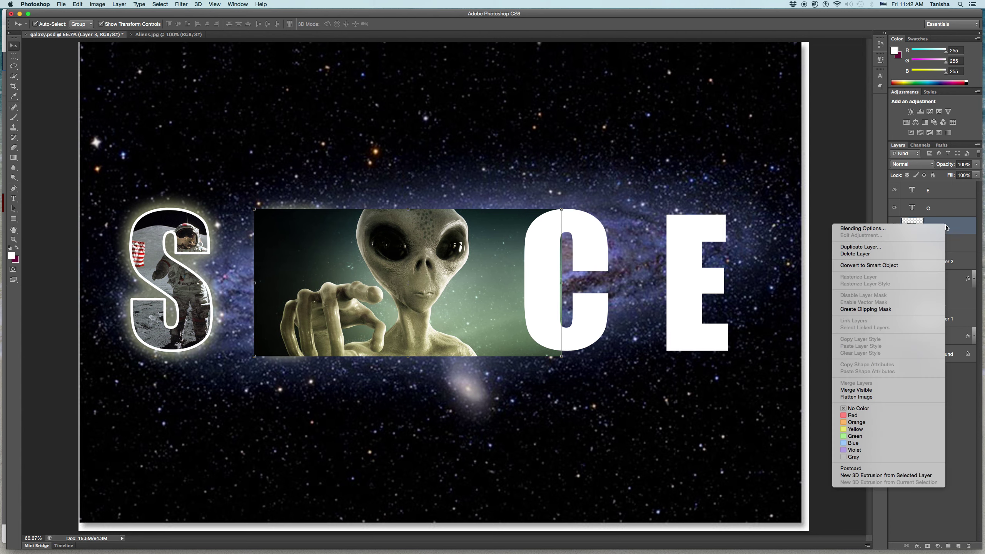
{"action": "left_click", "coordinate": [886, 310]}
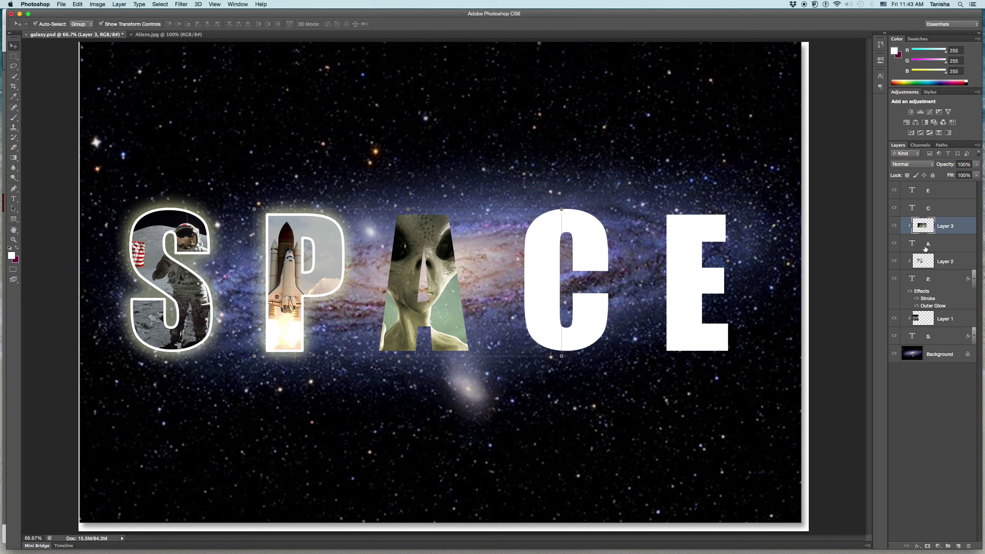
Add a Stroke effect to the A text layer, using the near-white colour fdfcfc.
{"action": "left_click", "coordinate": [936, 245]}
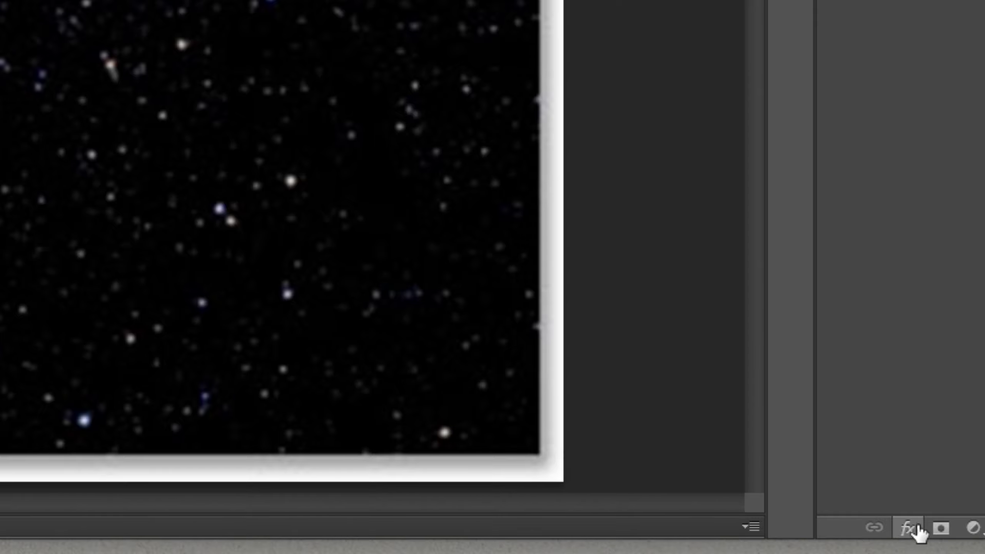
{"action": "left_click", "coordinate": [912, 527]}
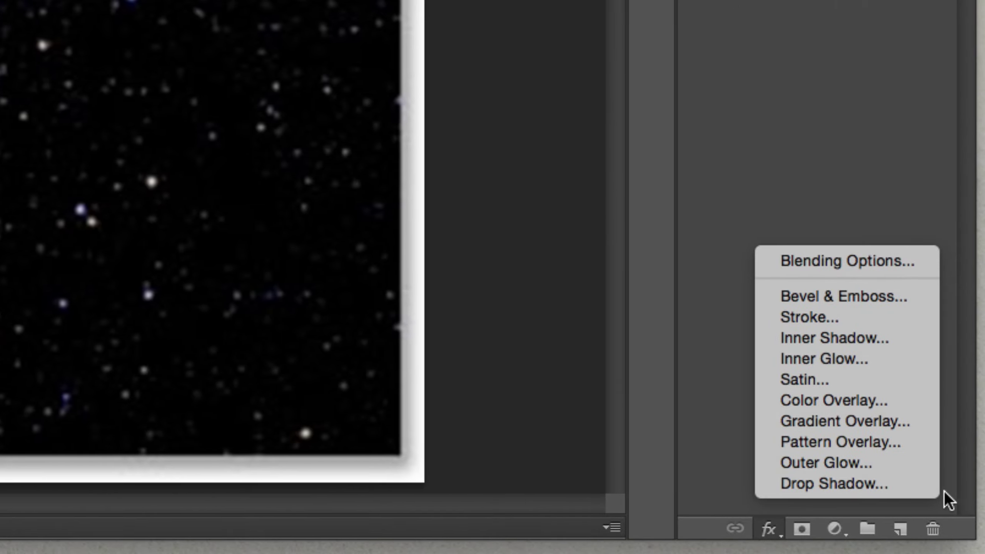
{"action": "left_click", "coordinate": [825, 318]}
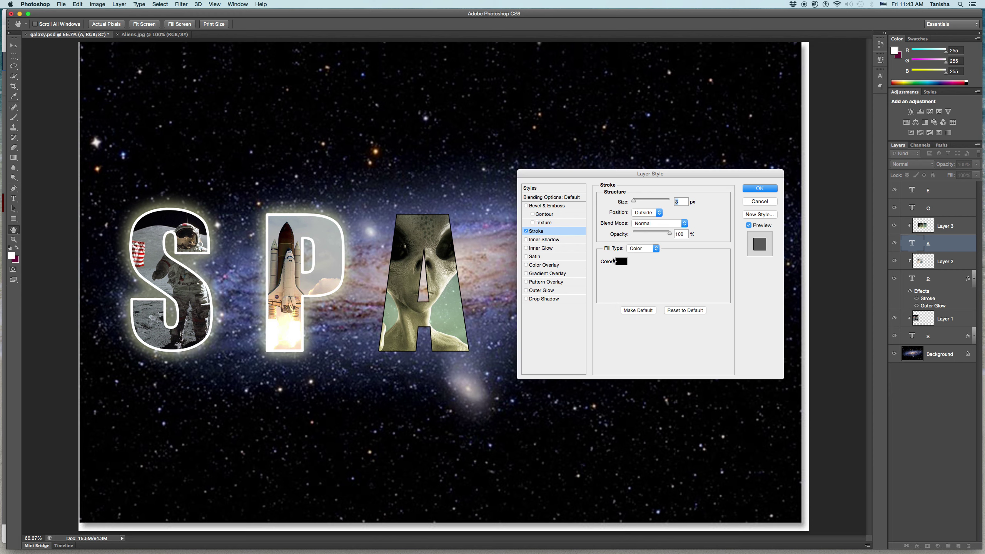
{"action": "left_click", "coordinate": [620, 263]}
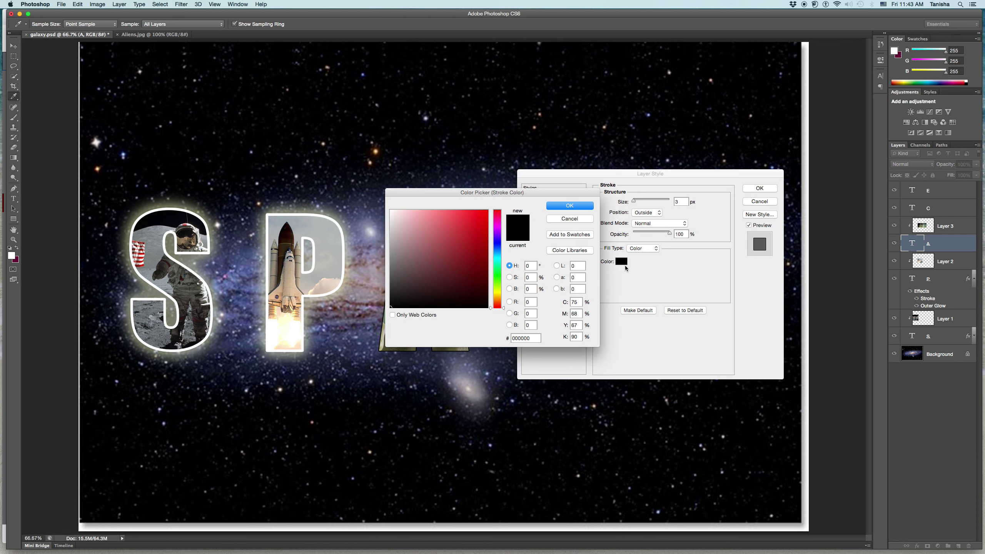
{"action": "left_click", "coordinate": [390, 210]}
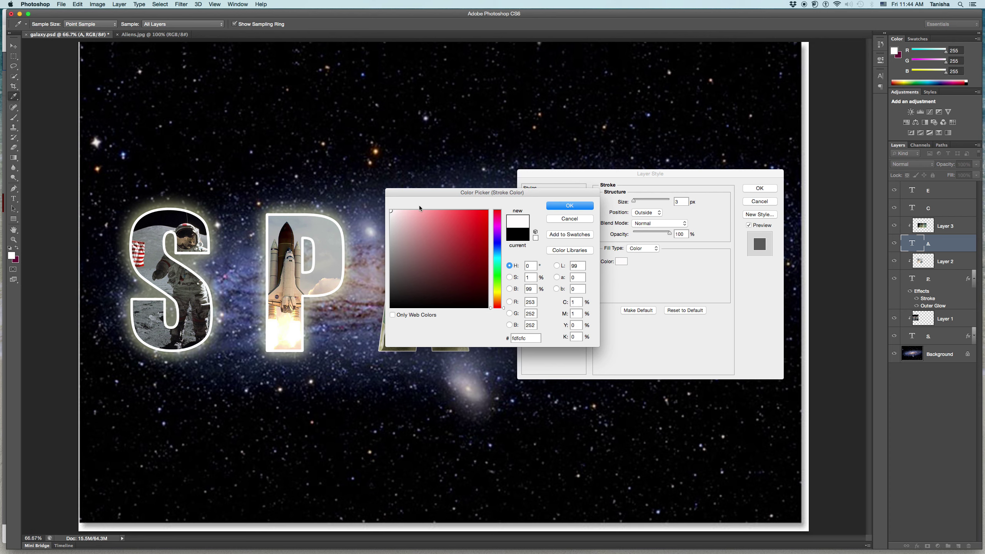
{"action": "left_click", "coordinate": [570, 204]}
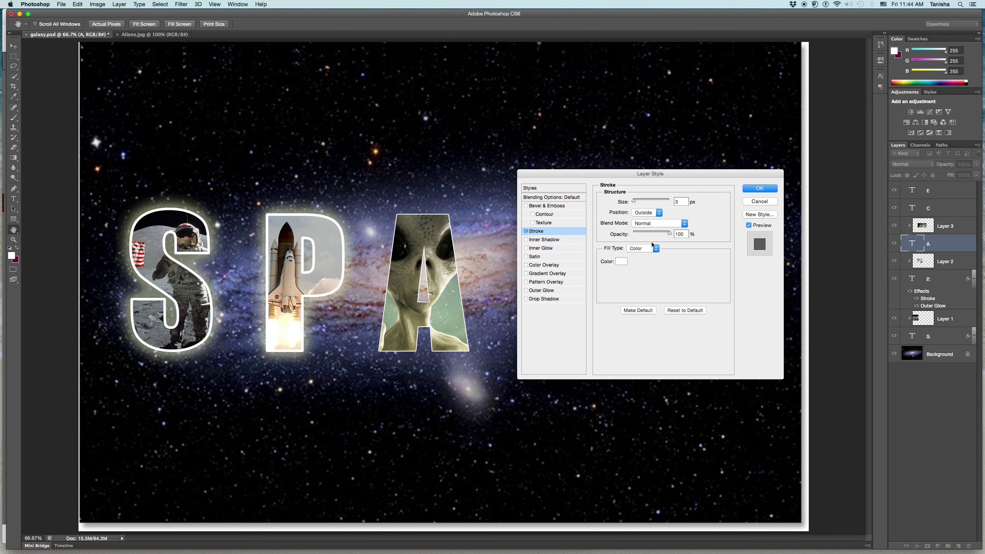
Set the letter A's stroke size to 10 px and its position to Center.
{"action": "left_click_drag", "start_coordinate": [633, 201], "coordinate": [637, 203]}
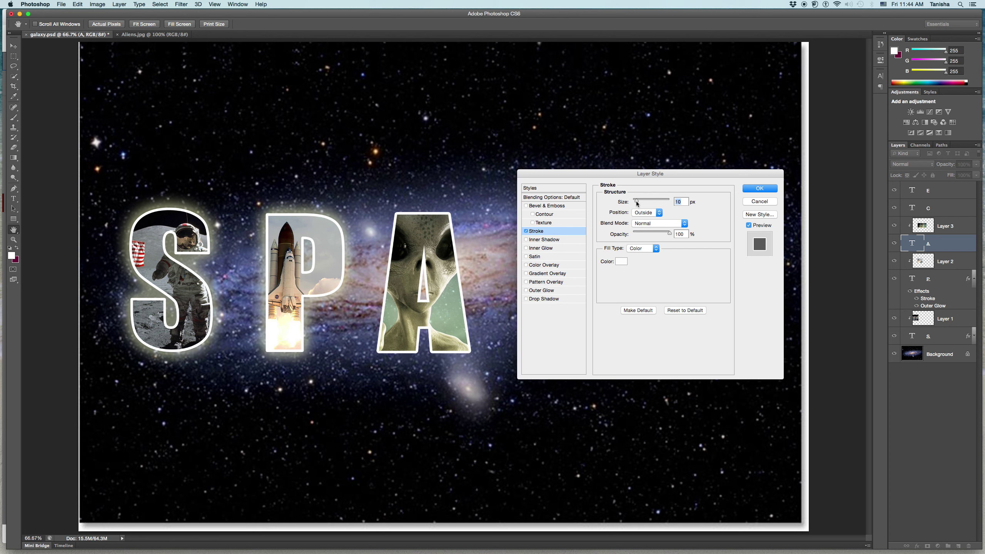
{"action": "left_click_drag", "start_coordinate": [636, 200], "coordinate": [640, 202]}
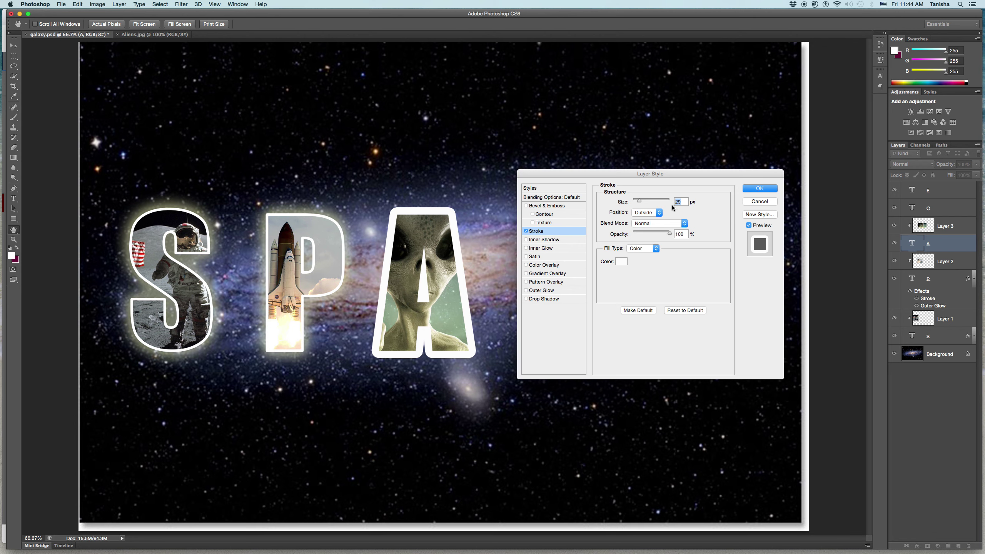
{"action": "type", "text": "10"}
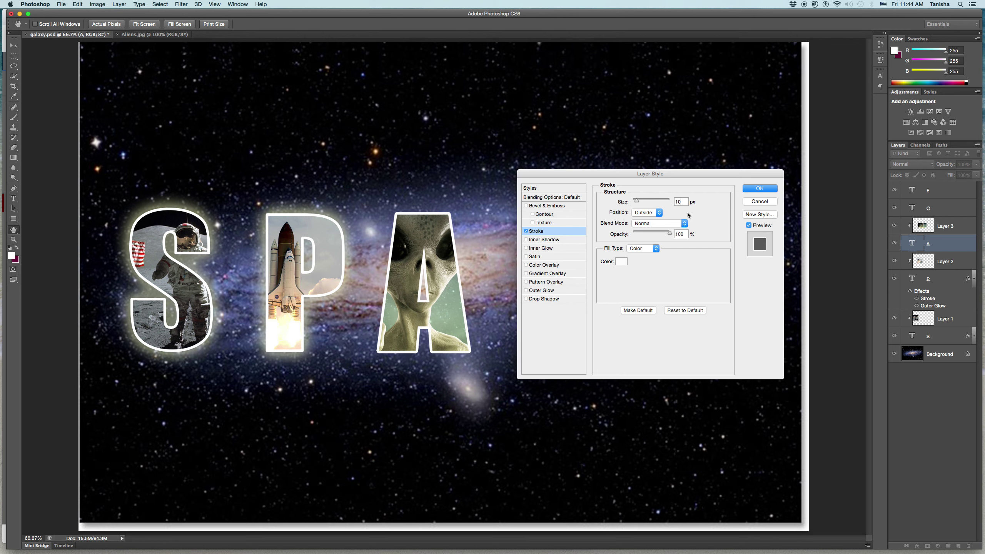
{"action": "left_click", "coordinate": [658, 214]}
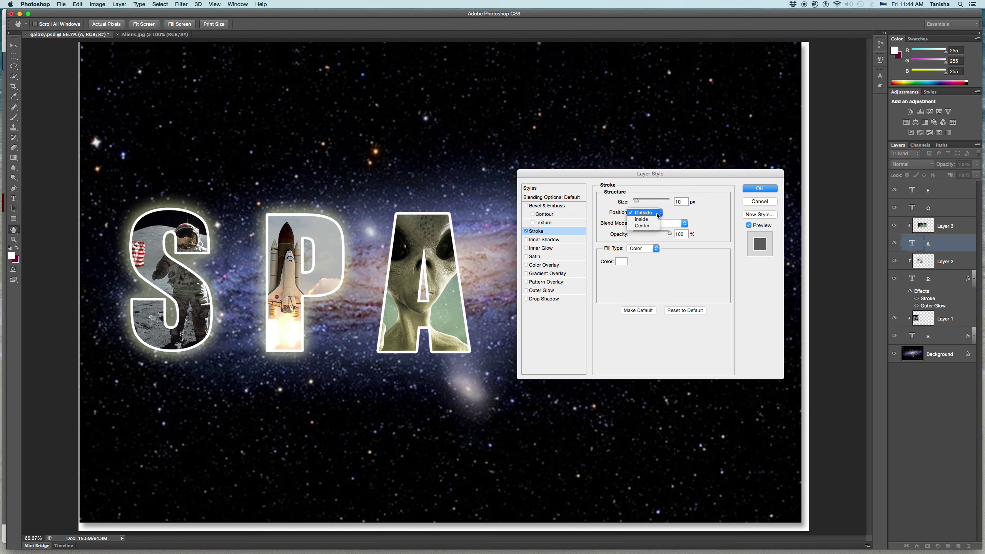
{"action": "left_click", "coordinate": [656, 219]}
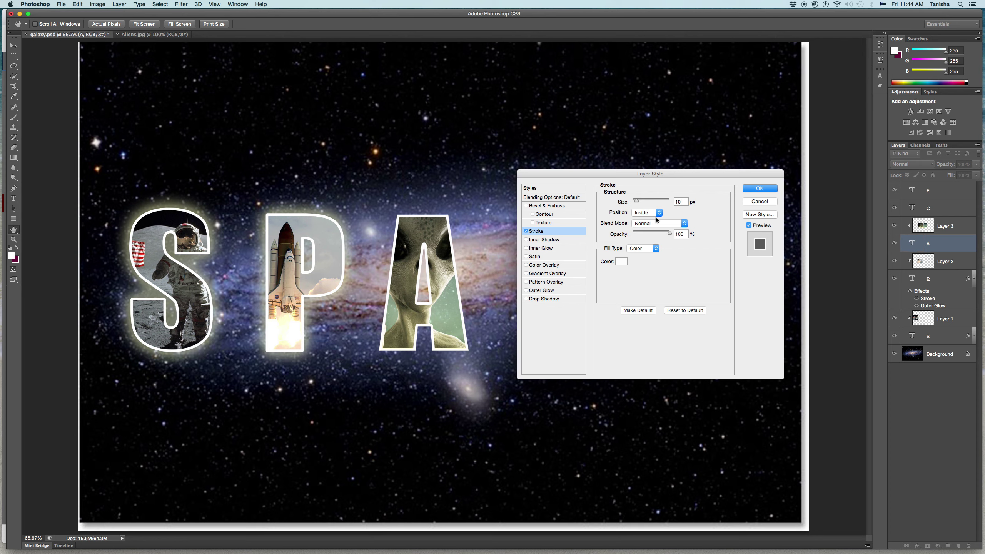
{"action": "left_click", "coordinate": [657, 213]}
{"action": "left_click", "coordinate": [650, 221]}
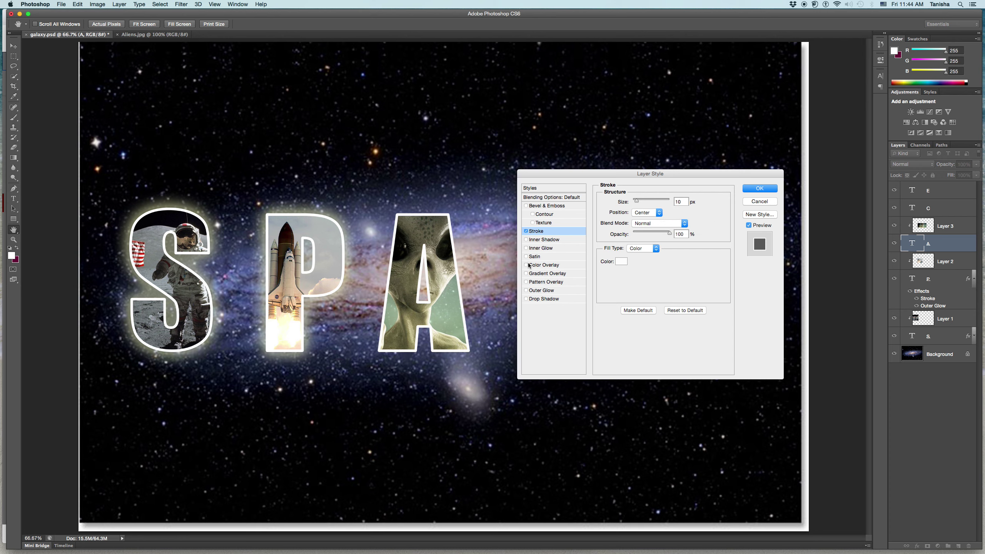
Add an Outer Glow to the letter A with 50% opacity, 18% spread and 76 px size, and apply the layer style.
{"action": "left_click", "coordinate": [543, 291]}
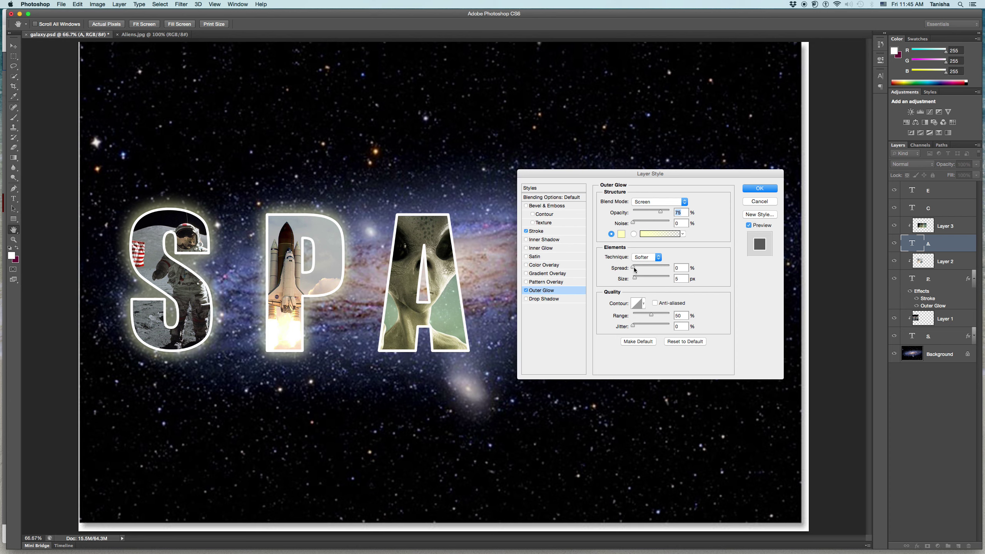
{"action": "left_click_drag", "start_coordinate": [634, 267], "coordinate": [639, 269]}
{"action": "left_click_drag", "start_coordinate": [636, 279], "coordinate": [645, 279]}
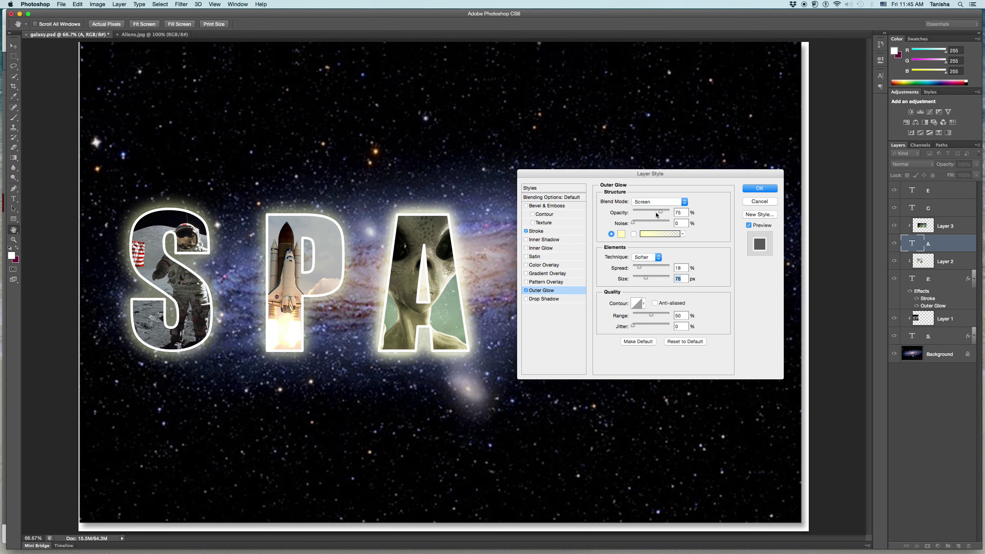
{"action": "left_click_drag", "start_coordinate": [659, 212], "coordinate": [651, 213]}
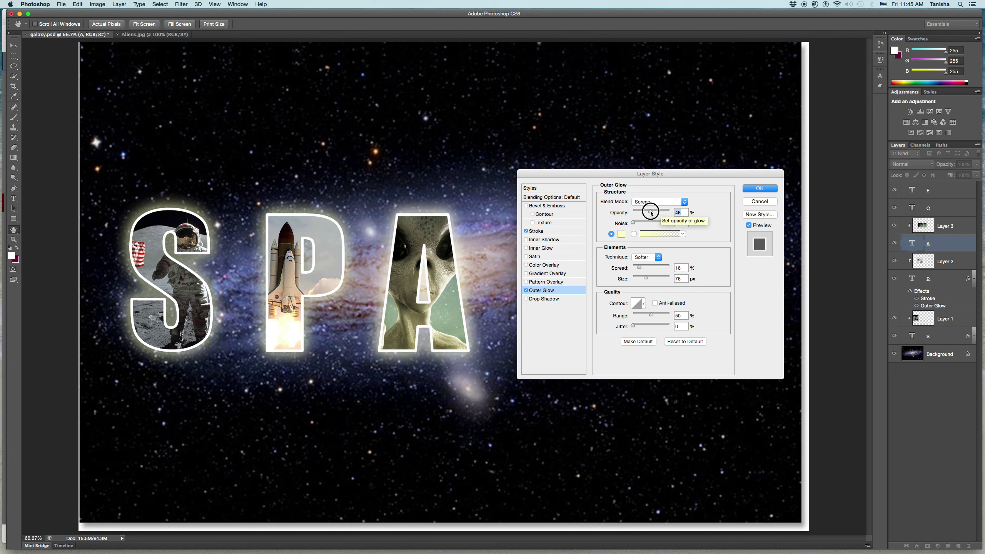
{"action": "left_click_drag", "start_coordinate": [651, 212], "coordinate": [651, 213]}
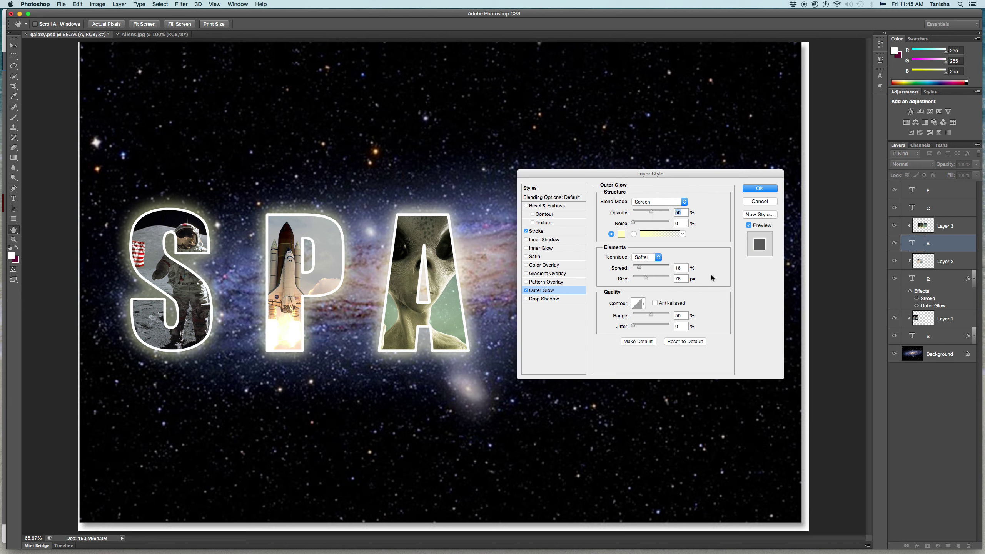
{"action": "left_click", "coordinate": [752, 188]}
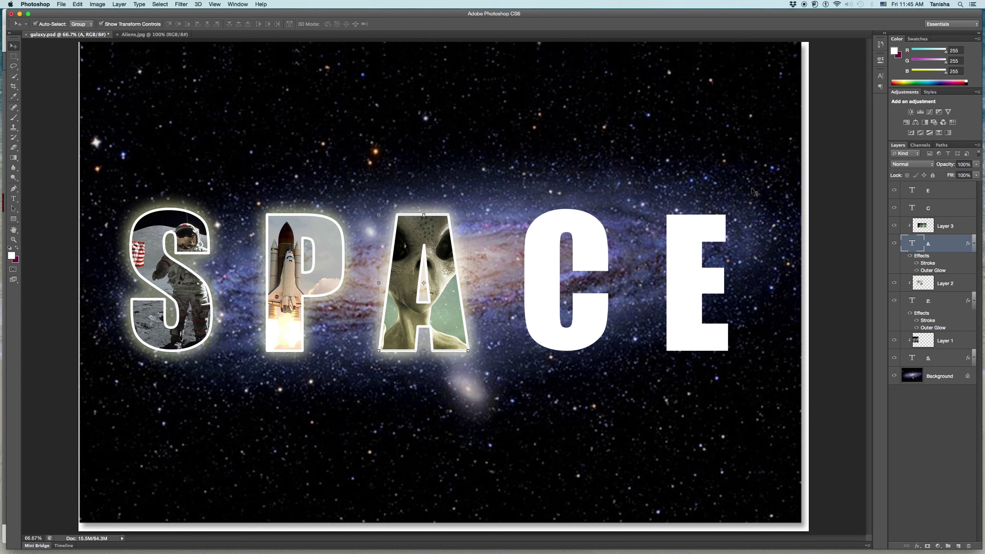
Open planet2.jpg and bring its image into galaxy.psd directly above the C text layer, over the letter C.
{"action": "left_click", "coordinate": [598, 246]}
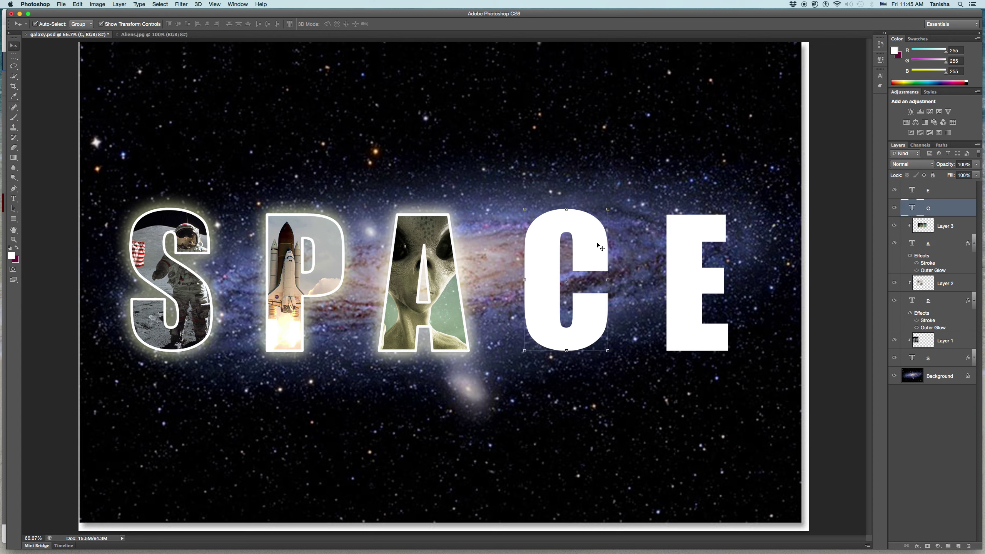
{"action": "left_click", "coordinate": [62, 3]}
{"action": "left_click", "coordinate": [61, 4]}
{"action": "key", "text": "super+o"}
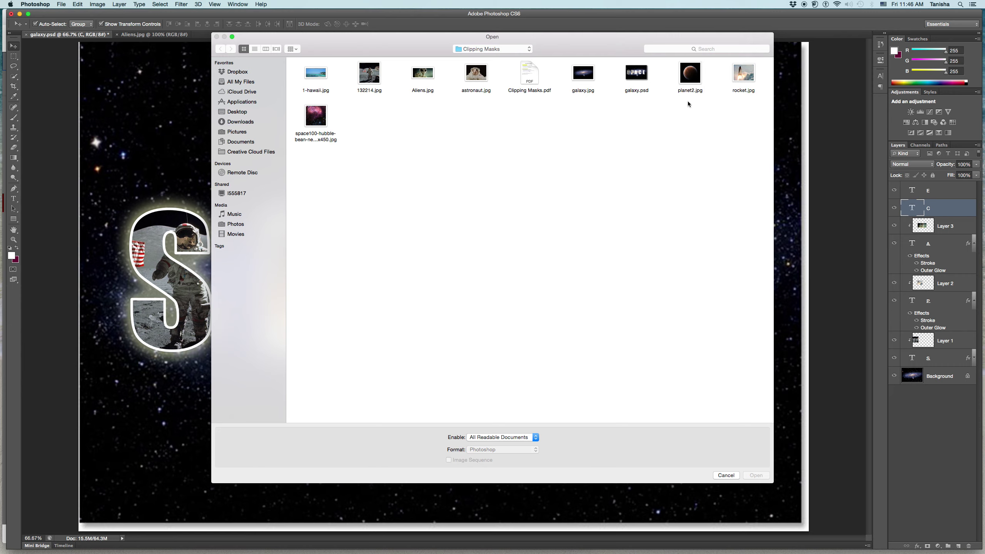
{"action": "double_click", "coordinate": [684, 77]}
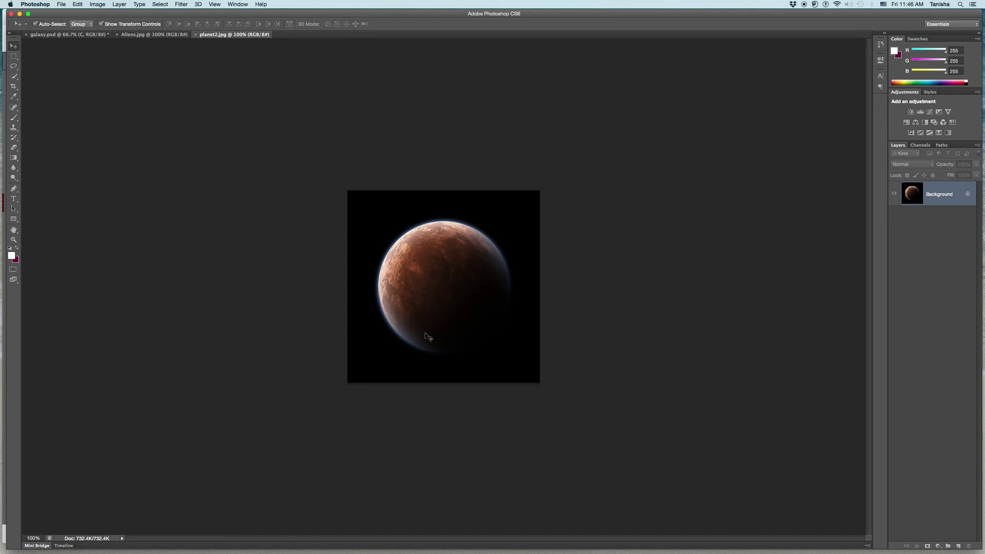
{"action": "left_click_drag", "start_coordinate": [459, 291], "coordinate": [237, 168]}
{"action": "left_click_drag", "start_coordinate": [207, 148], "coordinate": [589, 289]}
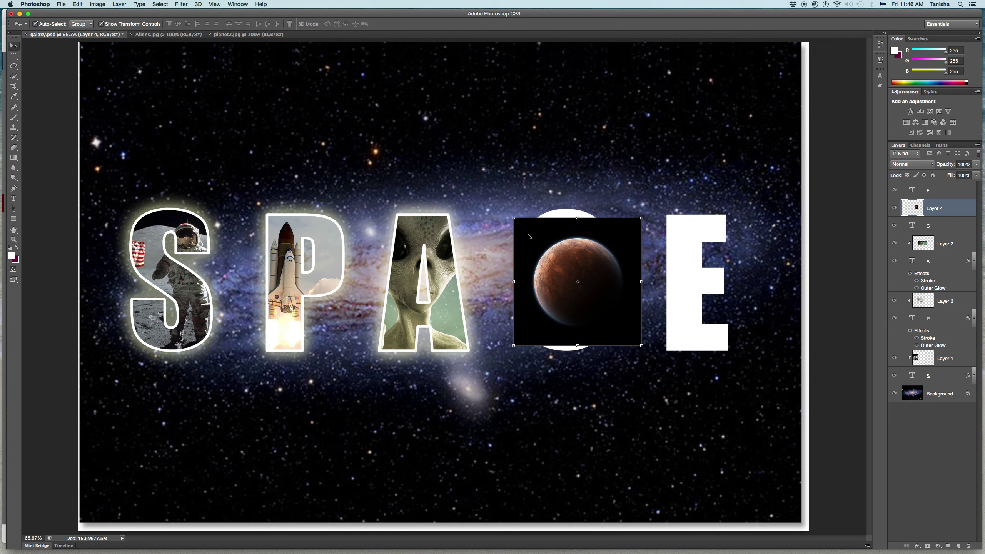
Scale the planet image proportionally to 131% over the letter C and clip it to that letter with a clipping mask.
{"action": "left_click_drag", "start_coordinate": [579, 218], "coordinate": [579, 151]}
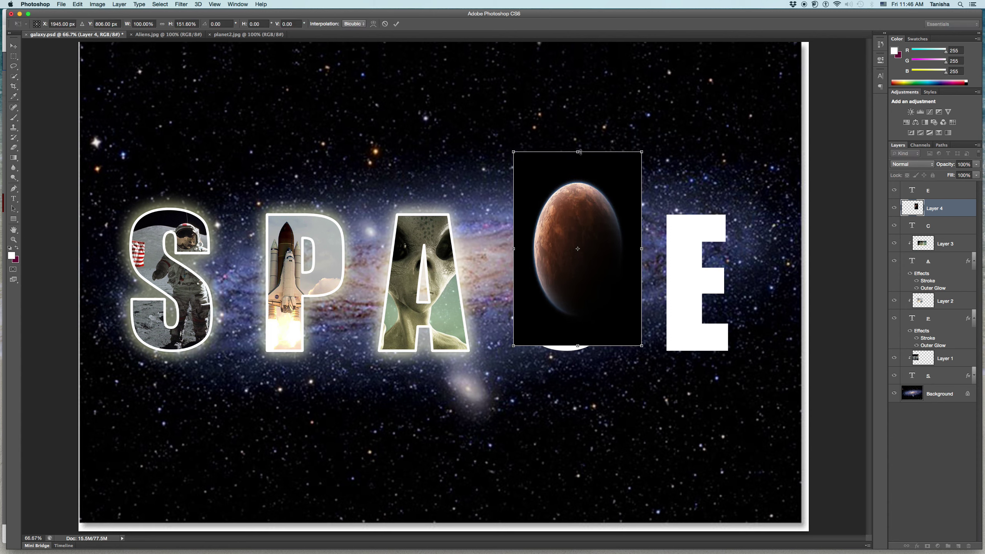
{"action": "key", "text": "super+z"}
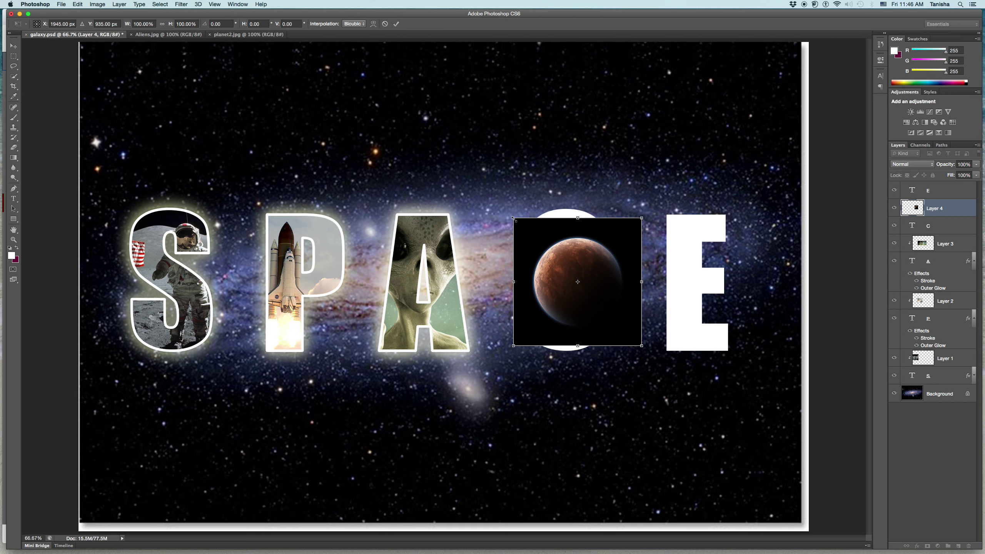
{"action": "left_click_drag", "start_coordinate": [514, 219], "coordinate": [497, 200]}
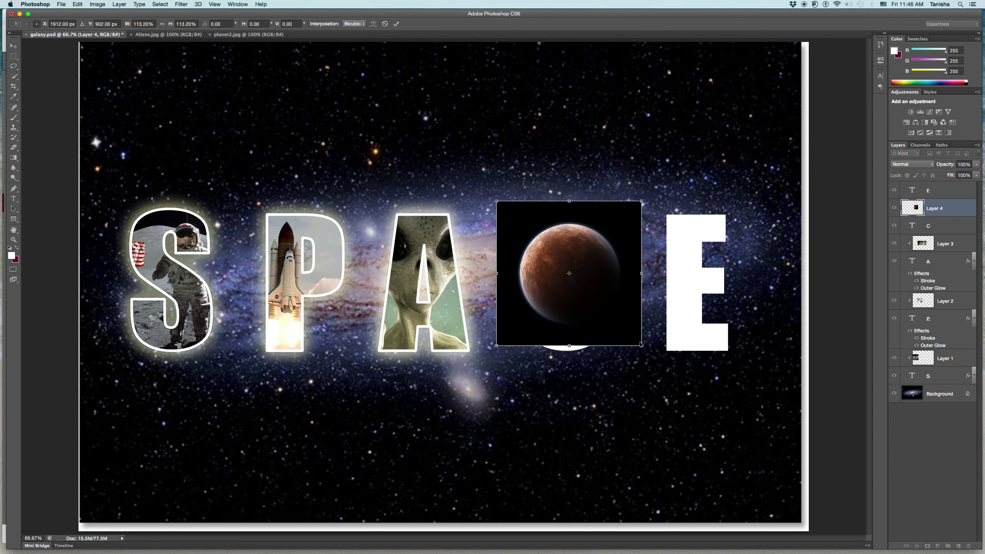
{"action": "left_click_drag", "start_coordinate": [642, 346], "coordinate": [660, 374]}
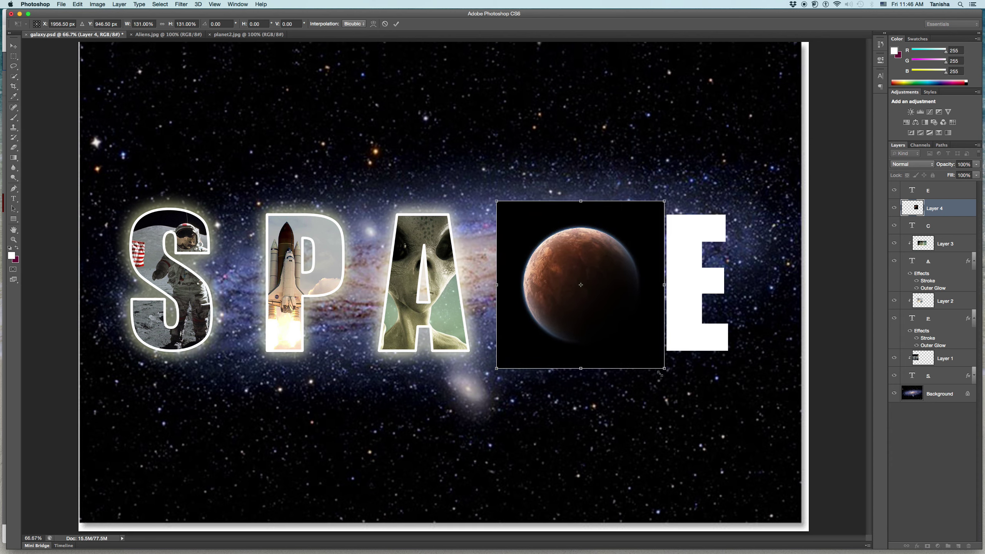
{"action": "left_click_drag", "start_coordinate": [583, 317], "coordinate": [575, 318]}
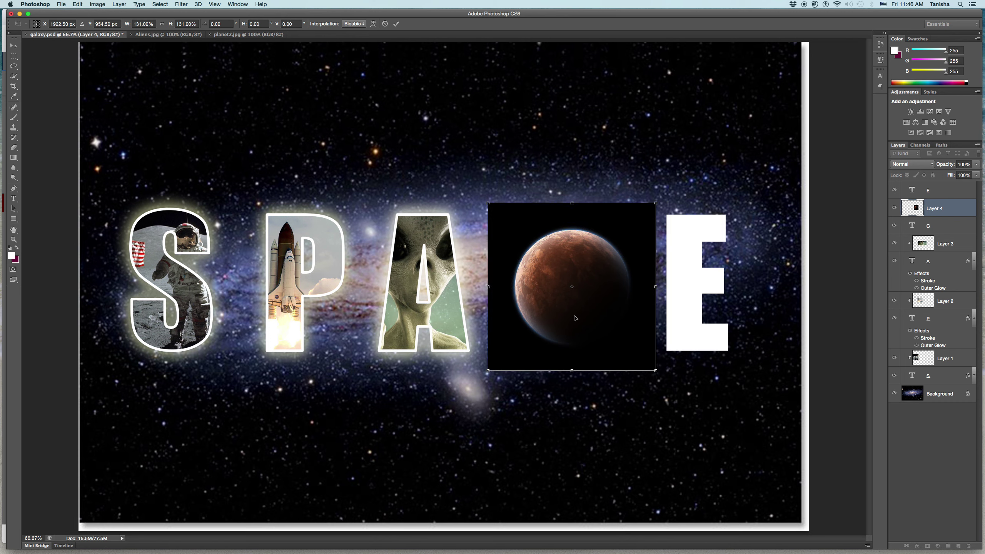
{"action": "key", "text": "Return"}
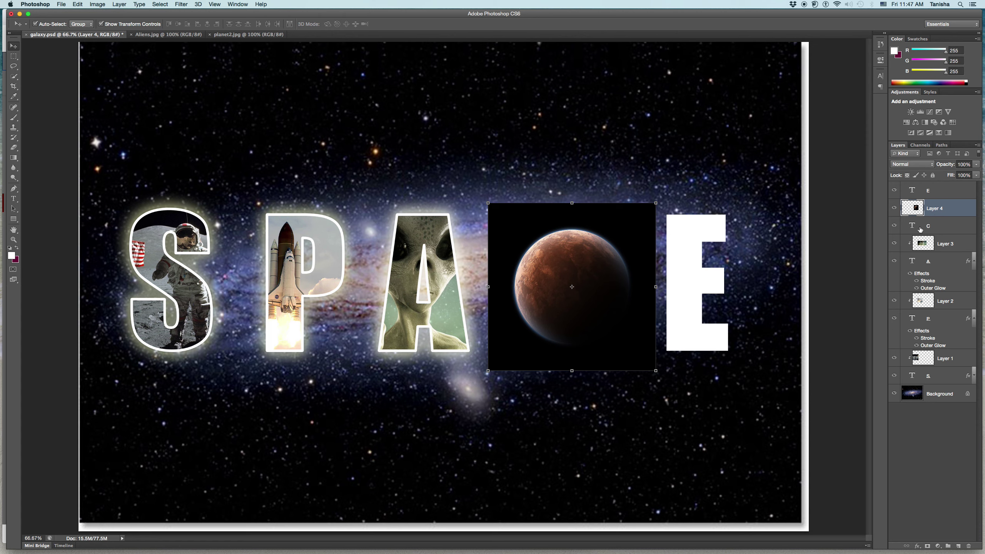
{"action": "right_click", "coordinate": [944, 210]}
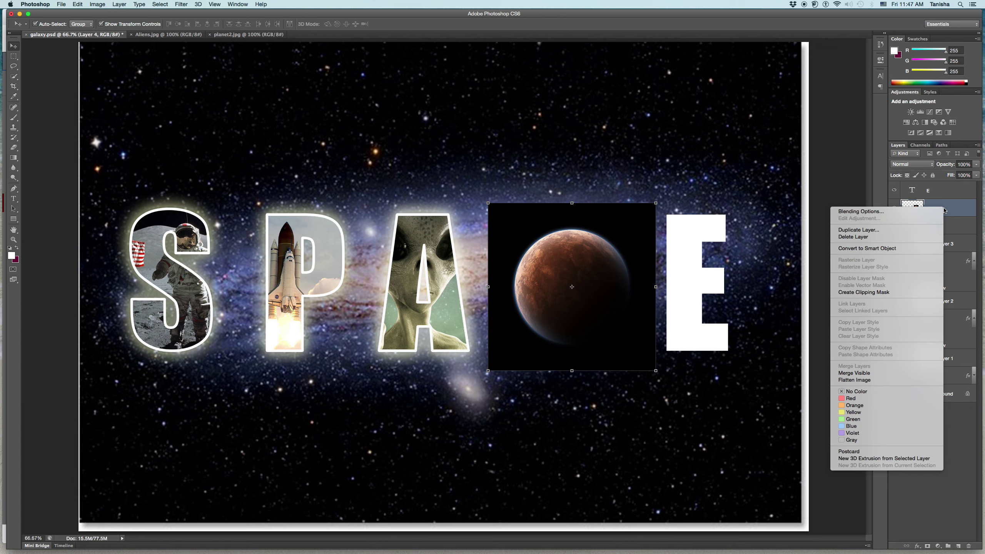
{"action": "left_click", "coordinate": [902, 293]}
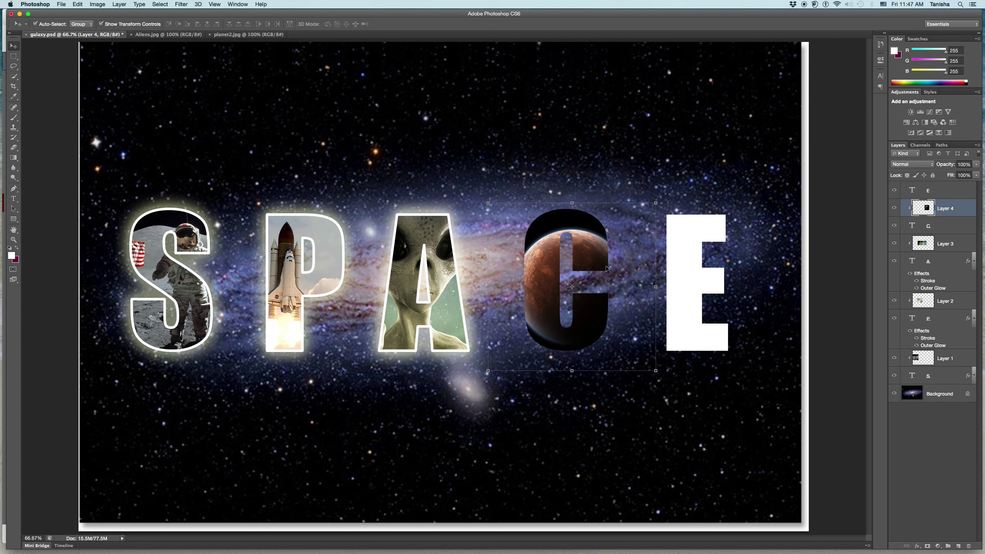
{"action": "left_click", "coordinate": [941, 274]}
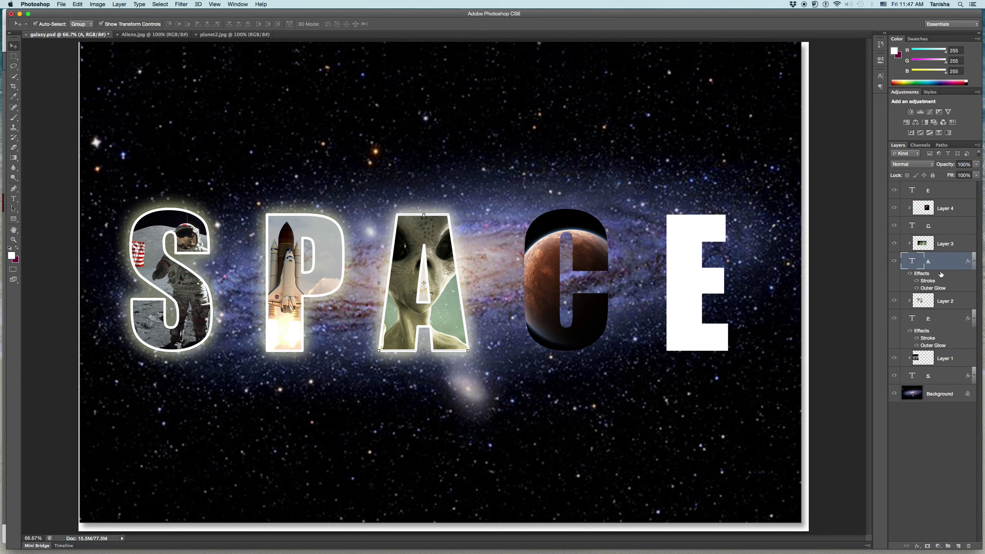
{"action": "left_click", "coordinate": [946, 209]}
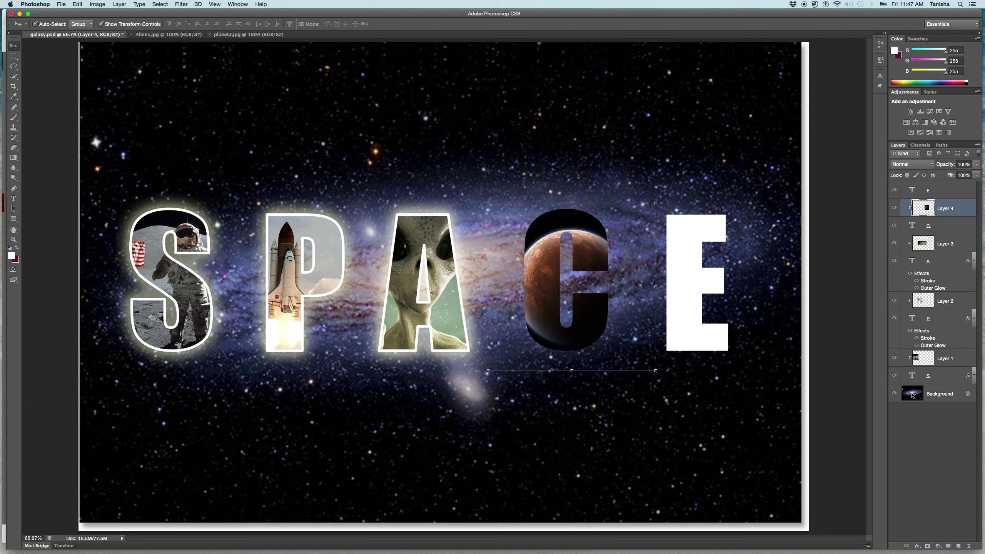
{"action": "left_click", "coordinate": [918, 546]}
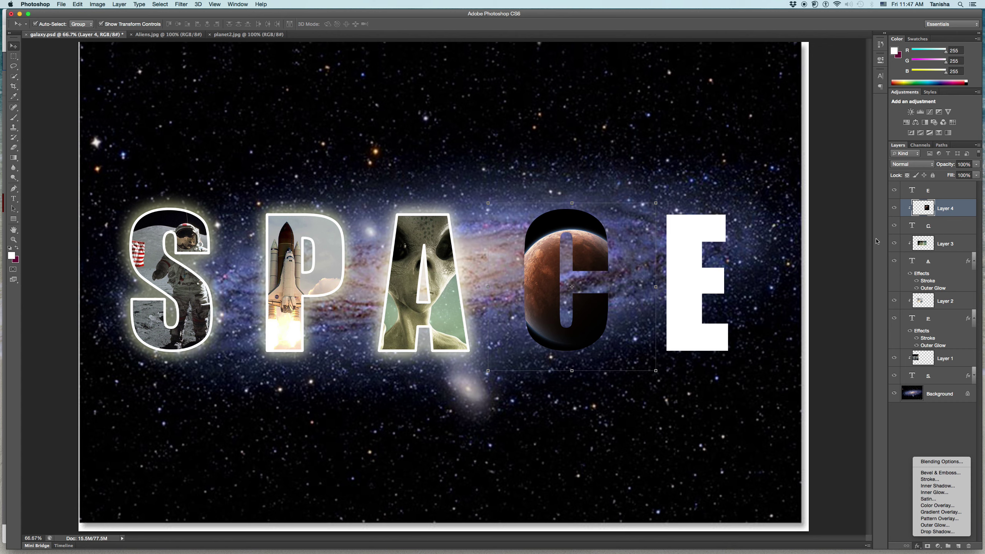
{"action": "left_click", "coordinate": [944, 214]}
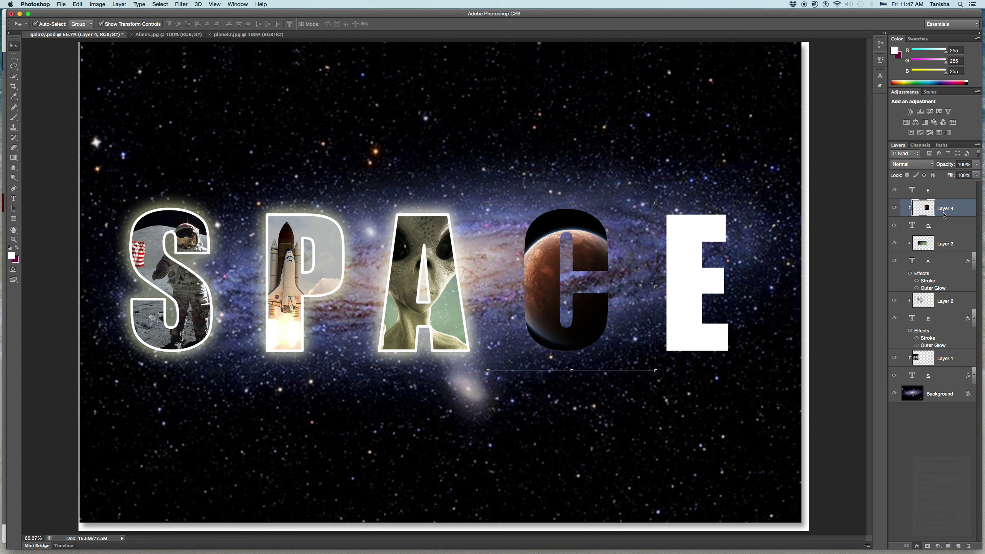
Copy the layer style of the letter A and paste it onto the C text layer.
{"action": "left_click", "coordinate": [948, 266]}
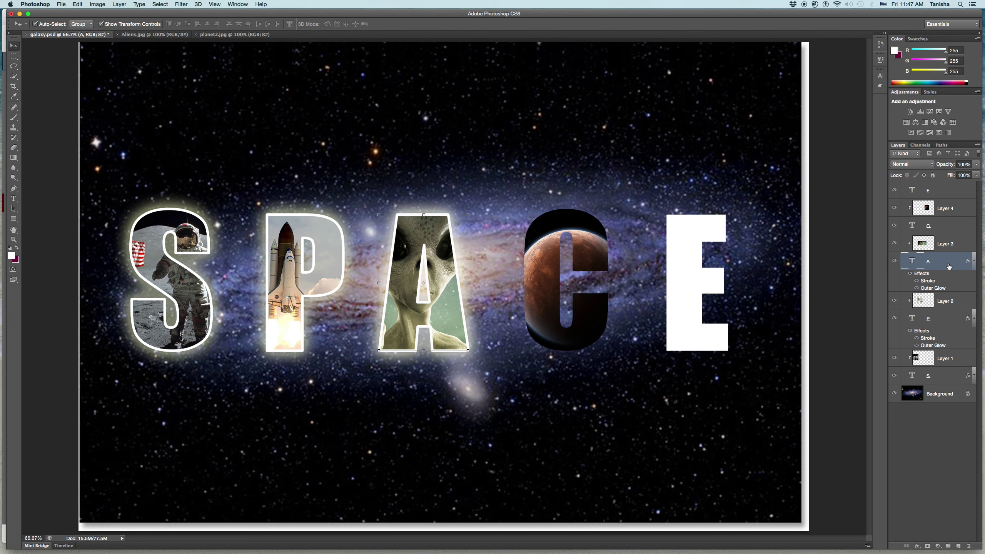
{"action": "right_click", "coordinate": [949, 266]}
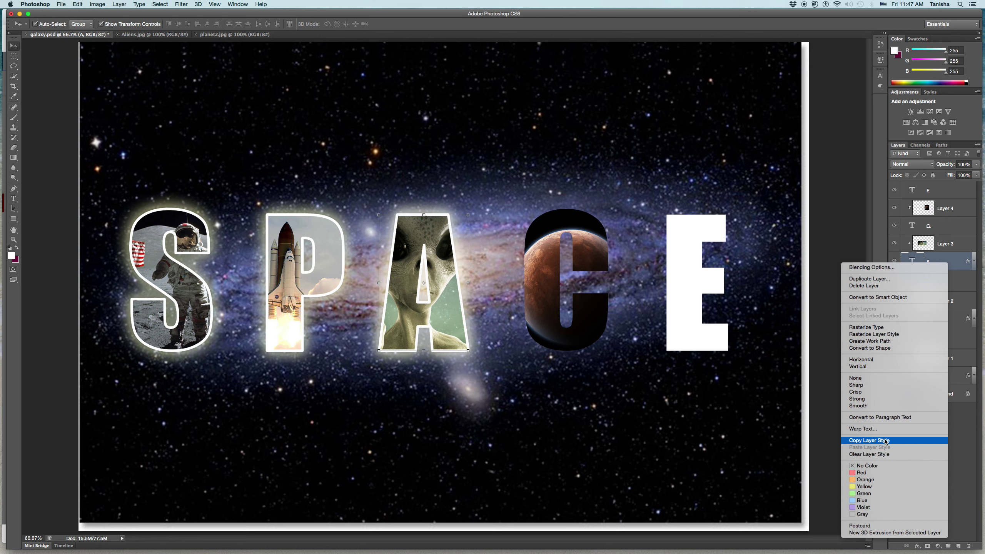
{"action": "left_click", "coordinate": [869, 440]}
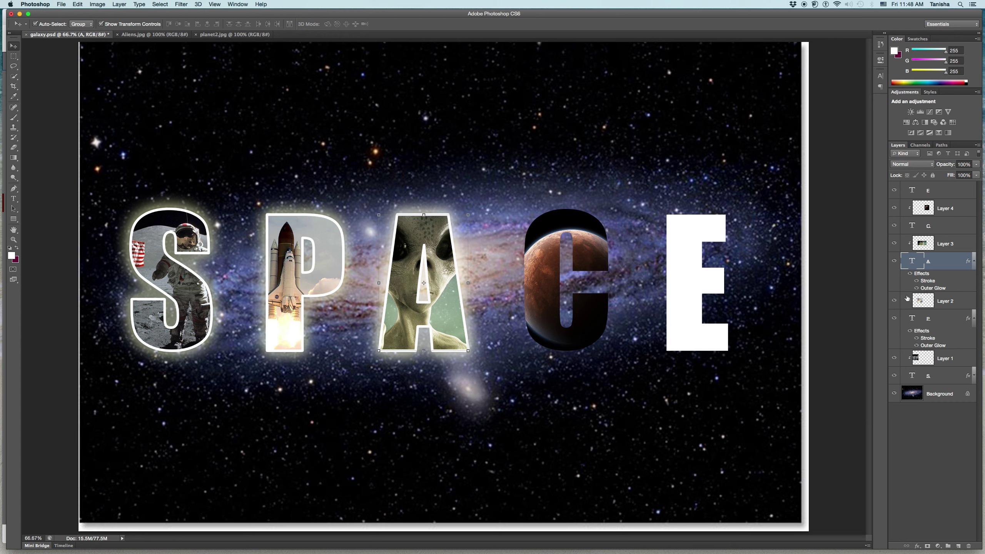
{"action": "left_click", "coordinate": [945, 228]}
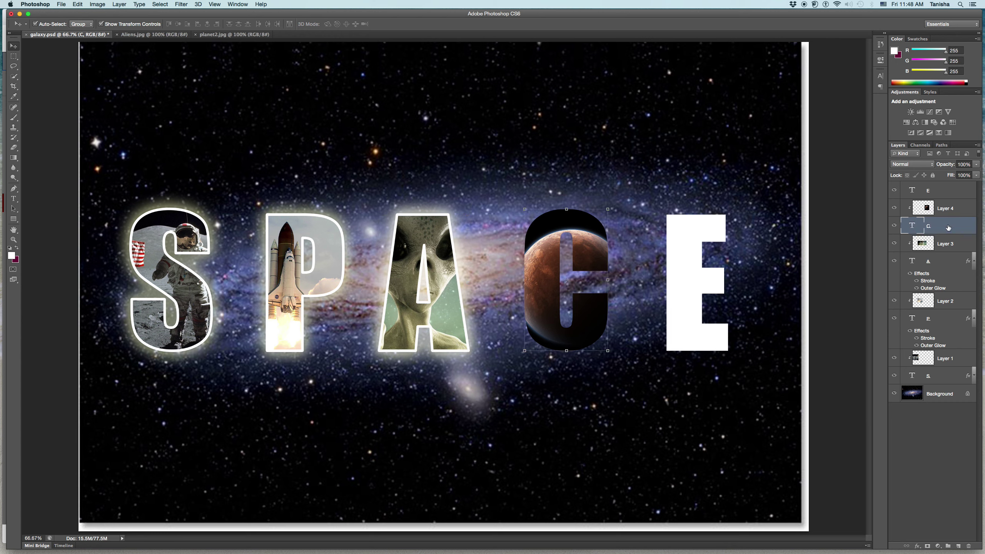
{"action": "right_click", "coordinate": [942, 229]}
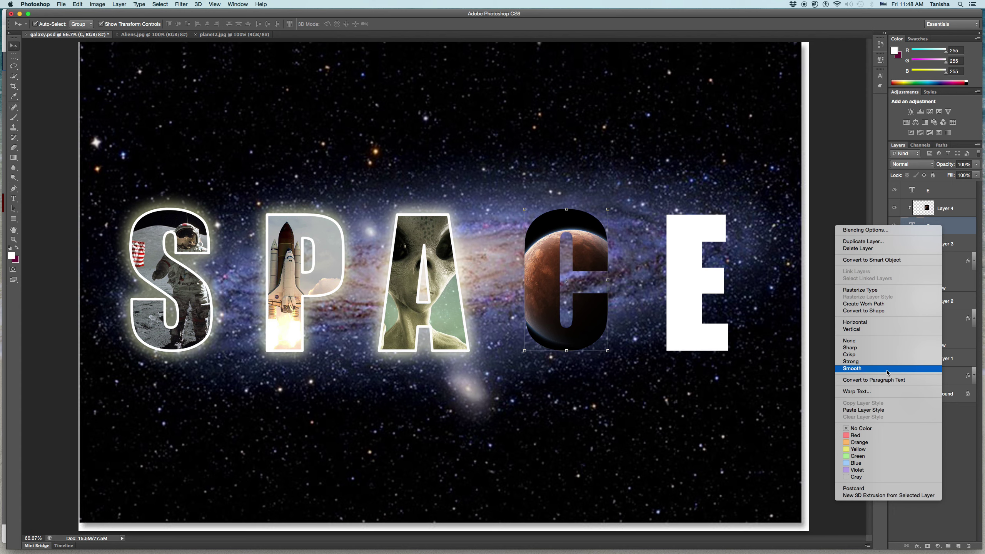
{"action": "left_click", "coordinate": [882, 411]}
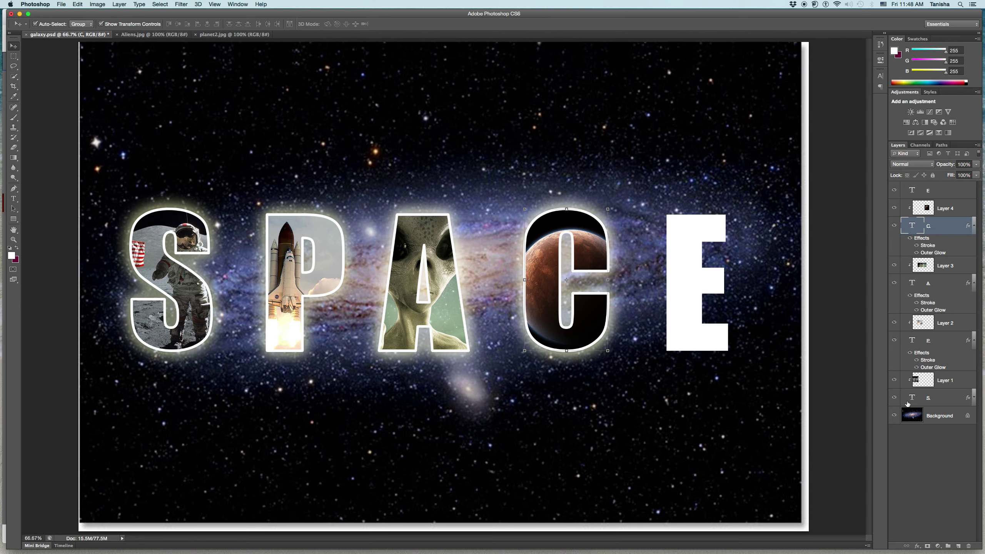
Paste the copied layer style onto the E text layer.
{"action": "left_click", "coordinate": [946, 190]}
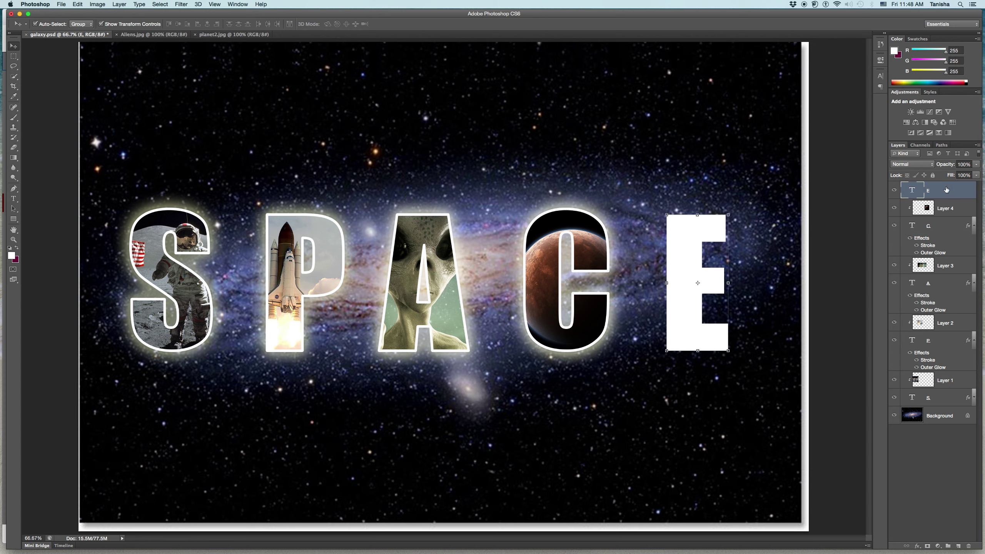
{"action": "right_click", "coordinate": [946, 189]}
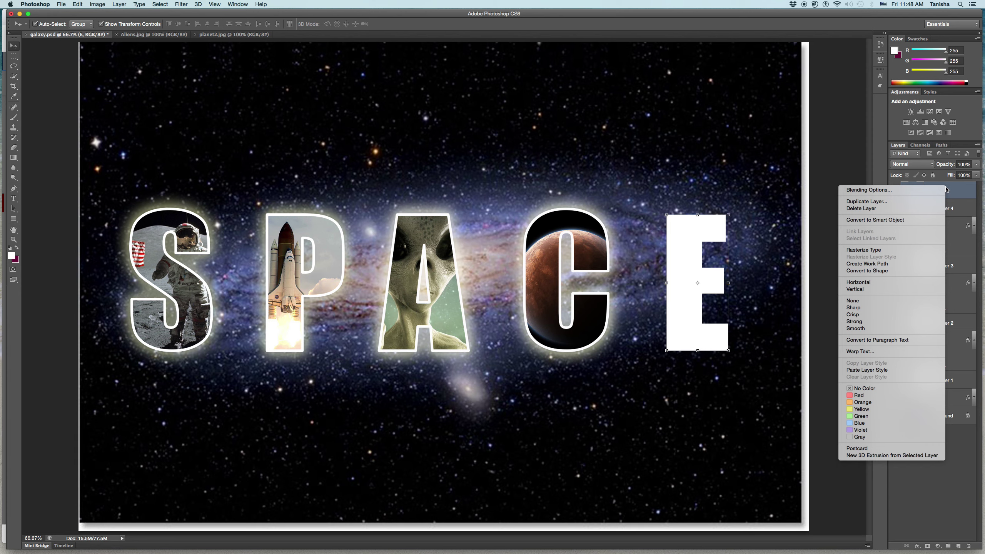
{"action": "left_click", "coordinate": [877, 371]}
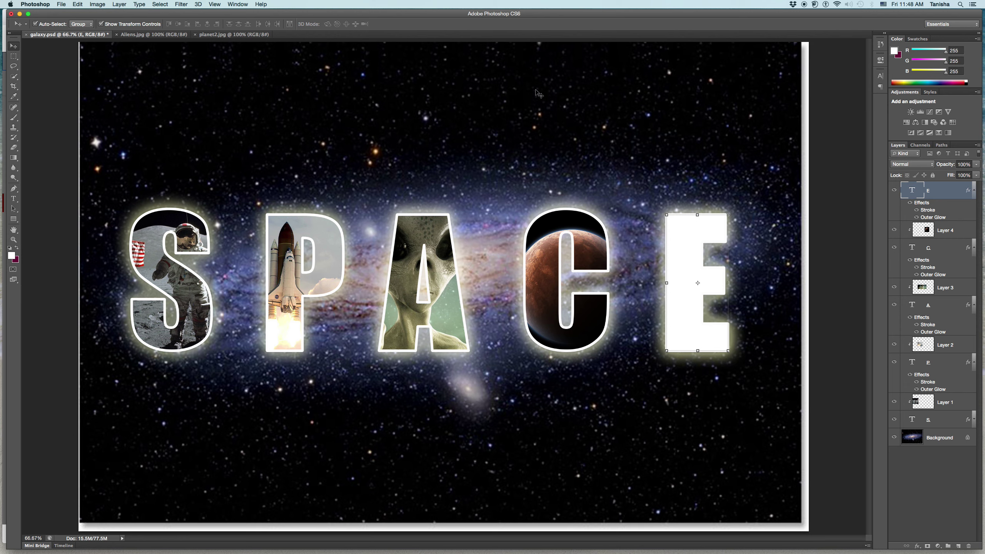
Open astronaut.jpg and close the planet2.jpg and Aliens.jpg documents.
{"action": "left_click", "coordinate": [61, 4]}
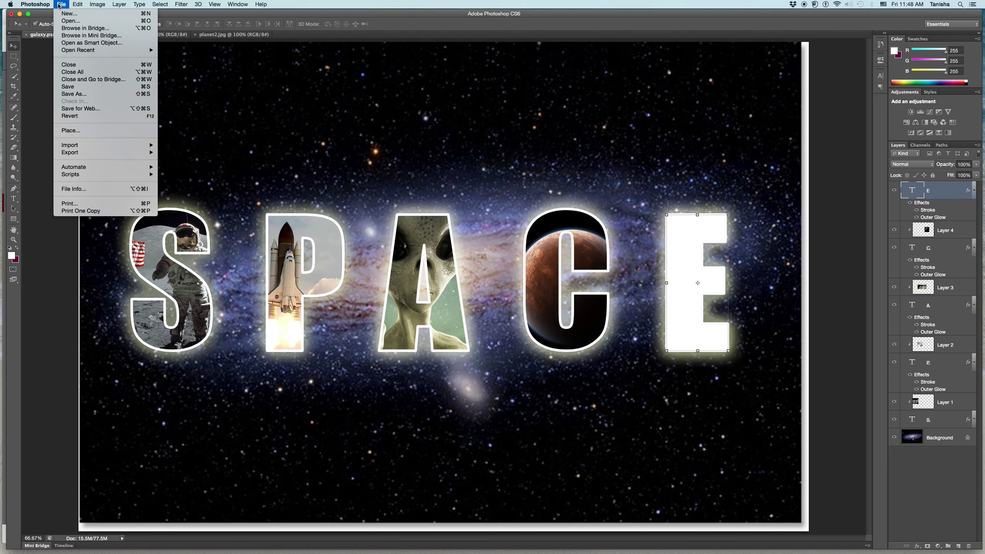
{"action": "left_click", "coordinate": [64, 21]}
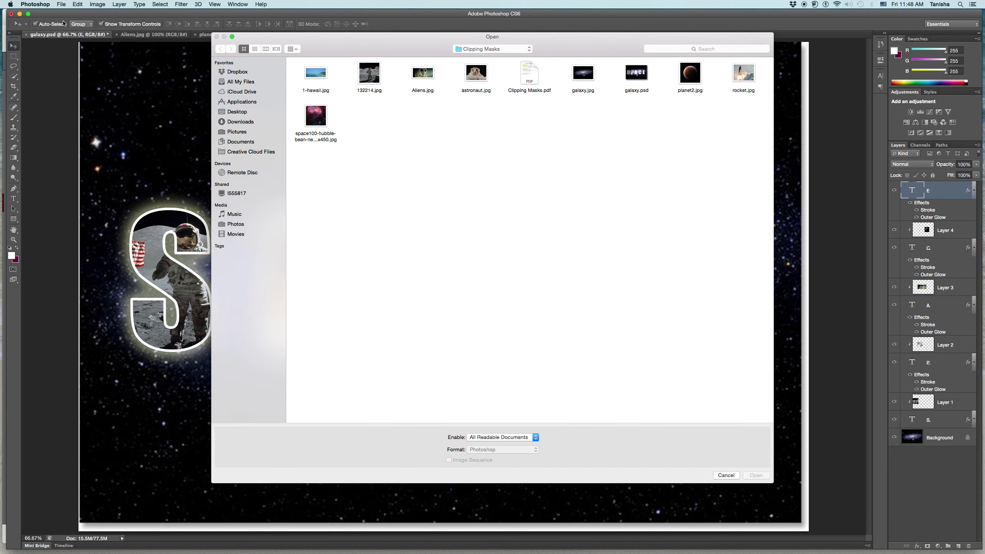
{"action": "left_click", "coordinate": [481, 78]}
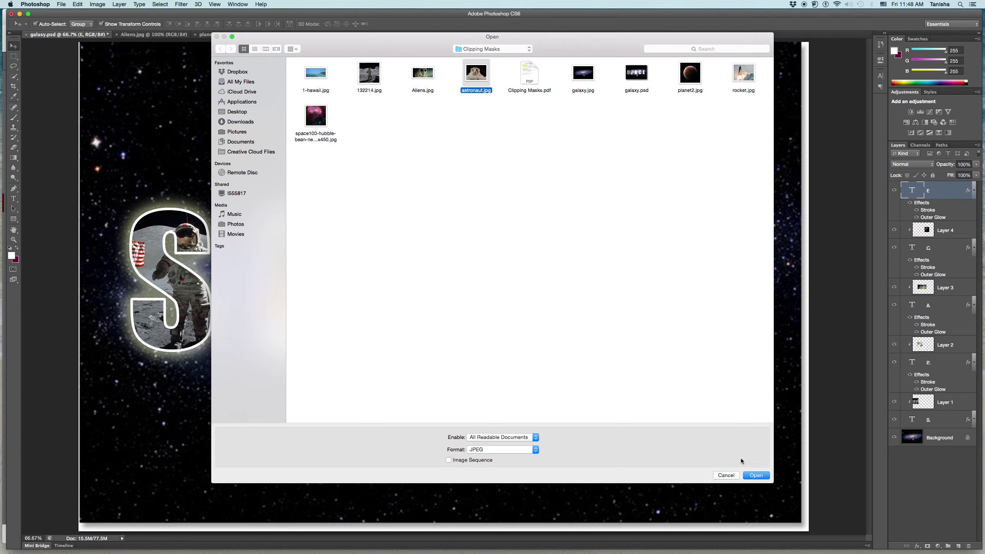
{"action": "left_click", "coordinate": [754, 475]}
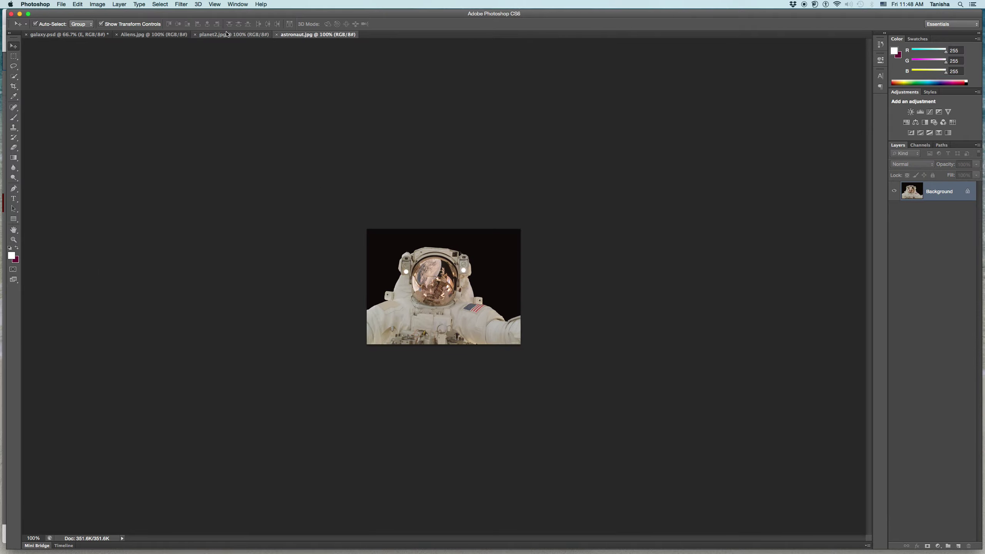
{"action": "left_click", "coordinate": [196, 35]}
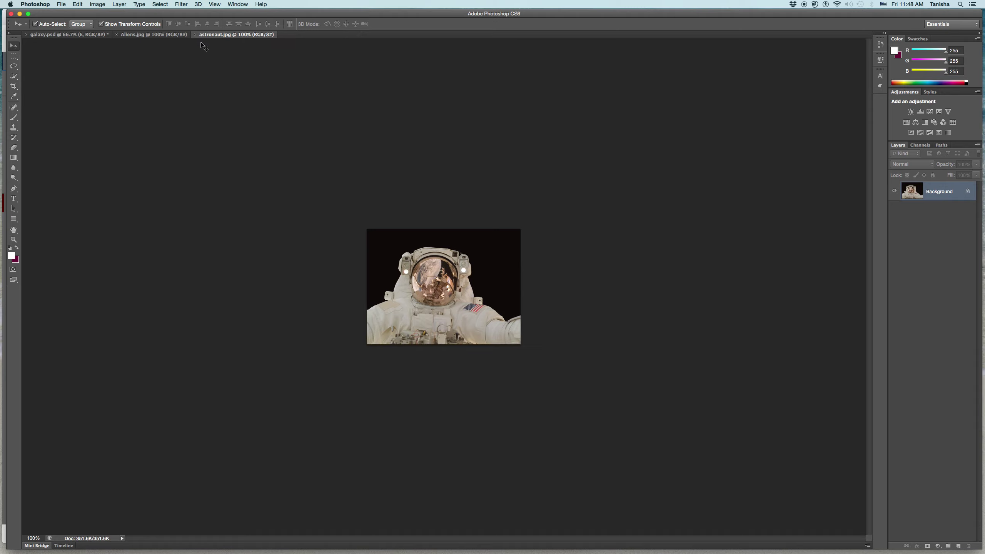
{"action": "left_click", "coordinate": [116, 35]}
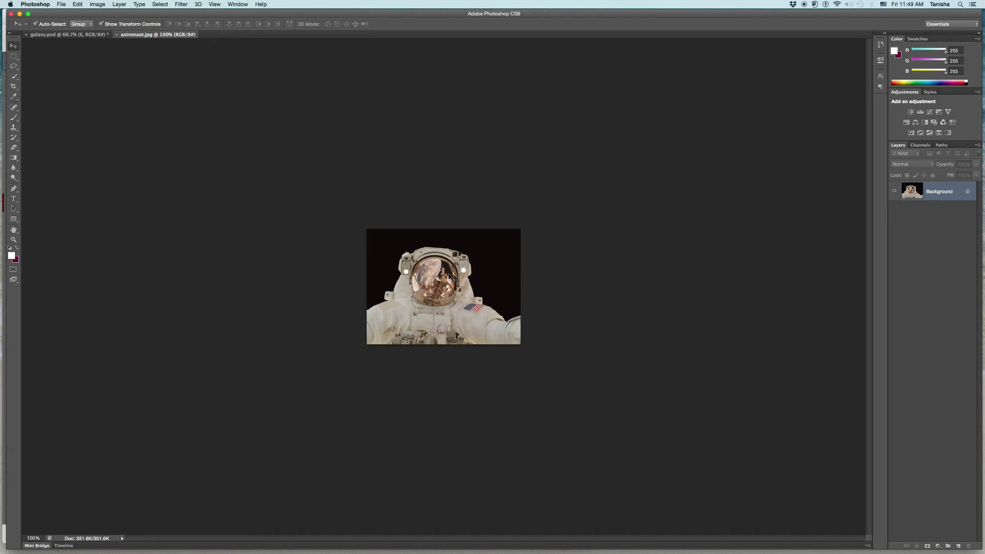
Place the astronaut image in galaxy.psd over the letter E and scale it to about 195% so it covers the letter.
{"action": "left_click_drag", "start_coordinate": [450, 279], "coordinate": [700, 282]}
{"action": "key", "text": "super+t"}
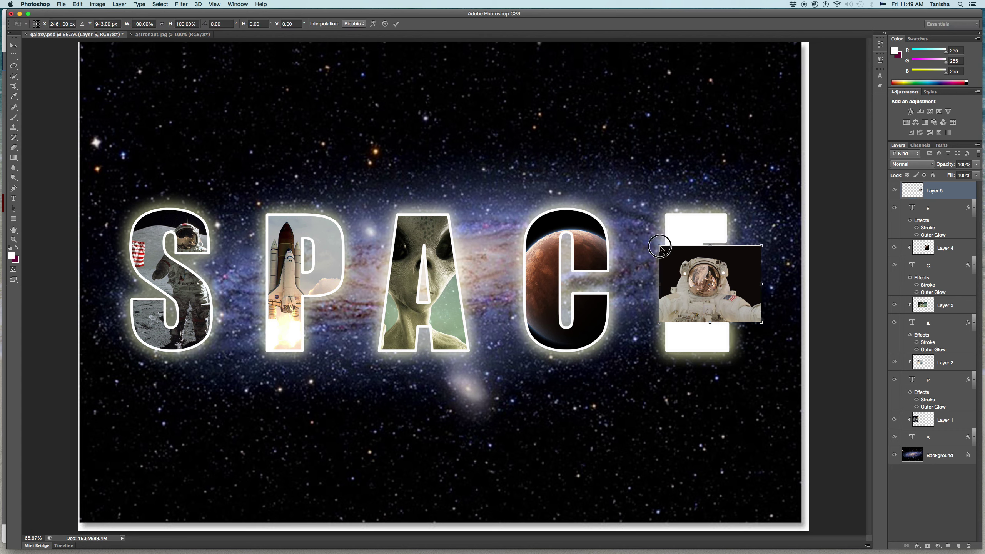
{"action": "left_click_drag", "start_coordinate": [659, 247], "coordinate": [620, 194]}
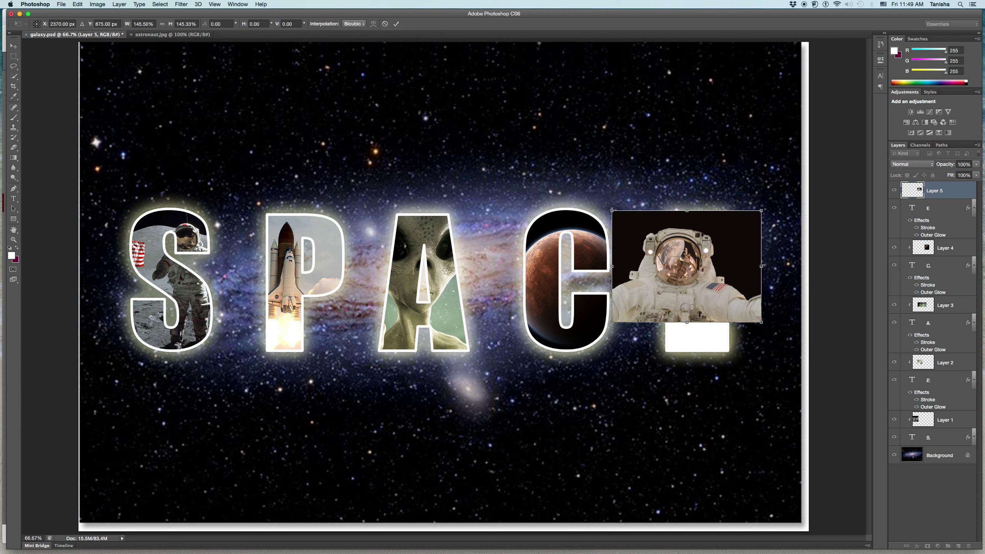
{"action": "left_click_drag", "start_coordinate": [761, 322], "coordinate": [795, 387]}
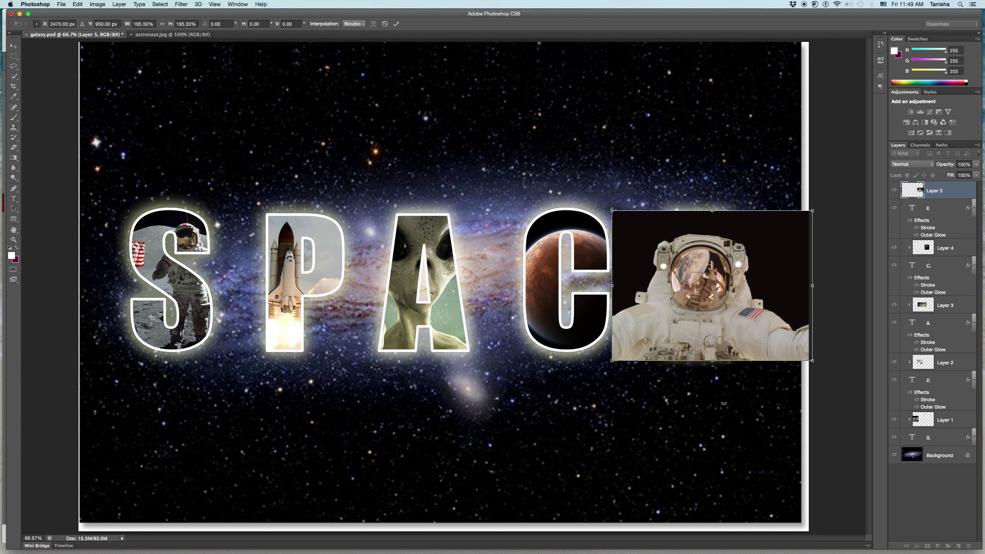
{"action": "key", "text": "Return"}
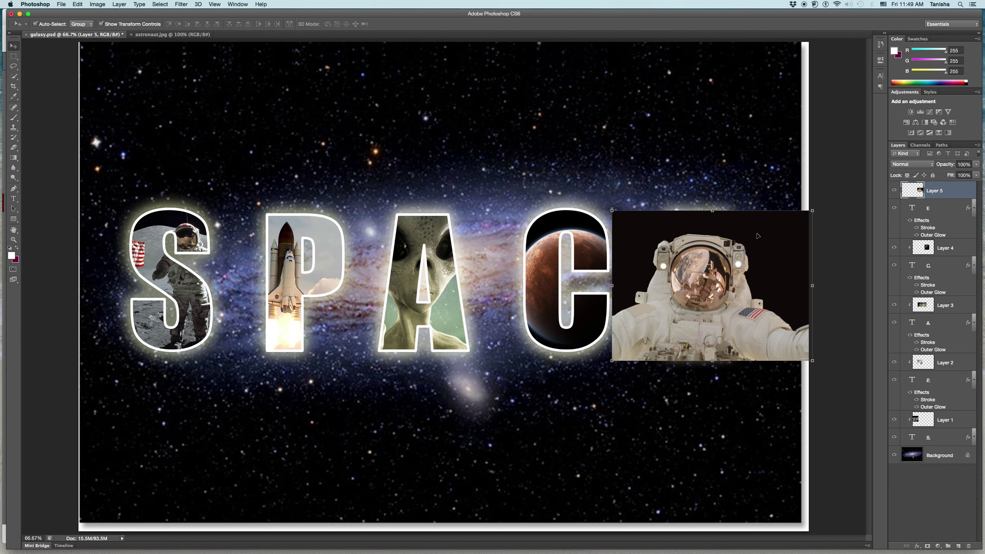
Clip the astronaut image to the letter E with a clipping mask and deselect the layer.
{"action": "right_click", "coordinate": [944, 194]}
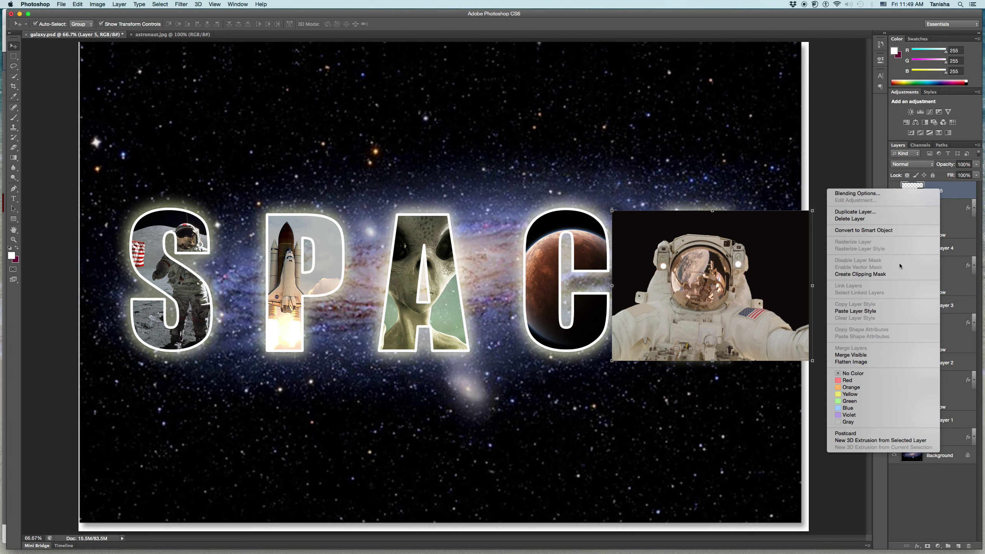
{"action": "left_click", "coordinate": [883, 275]}
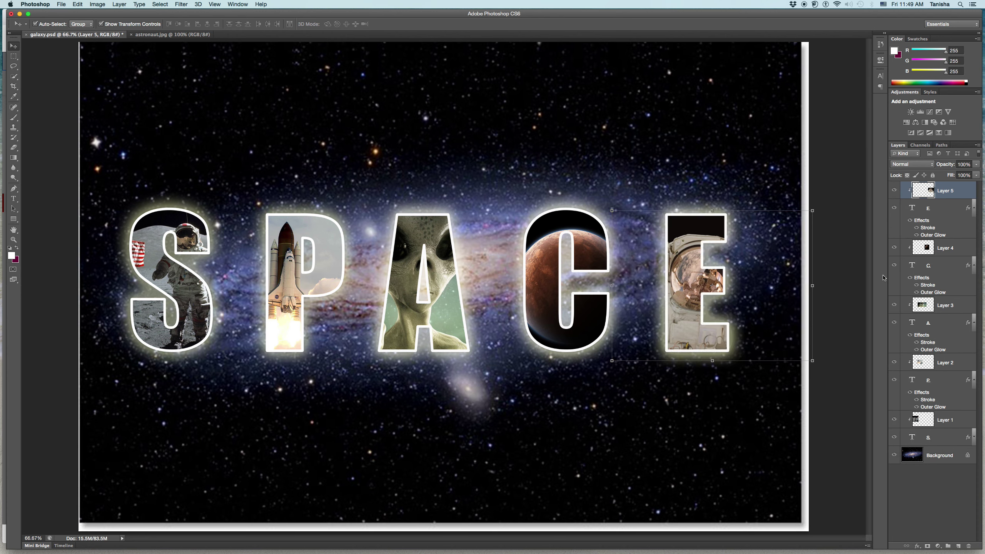
{"action": "left_click", "coordinate": [854, 254]}
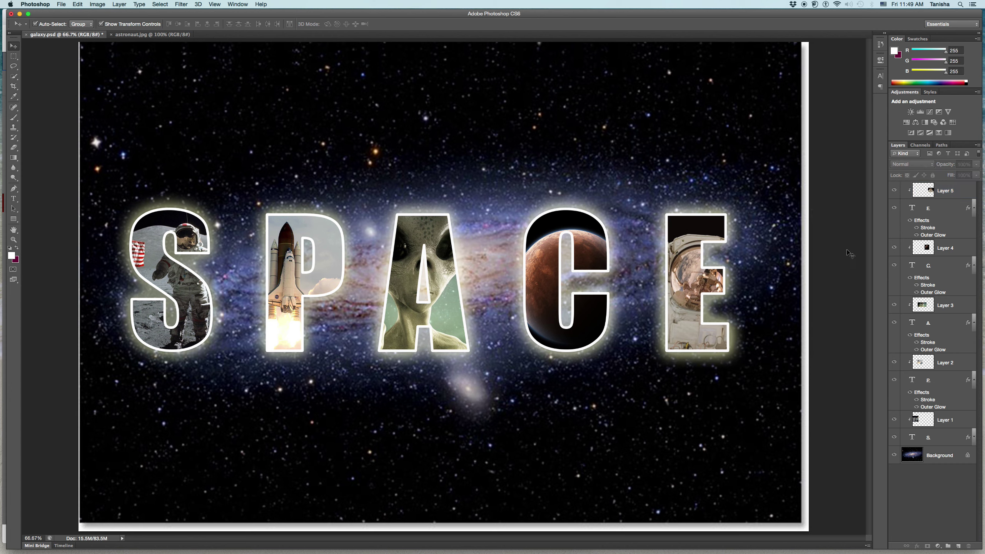